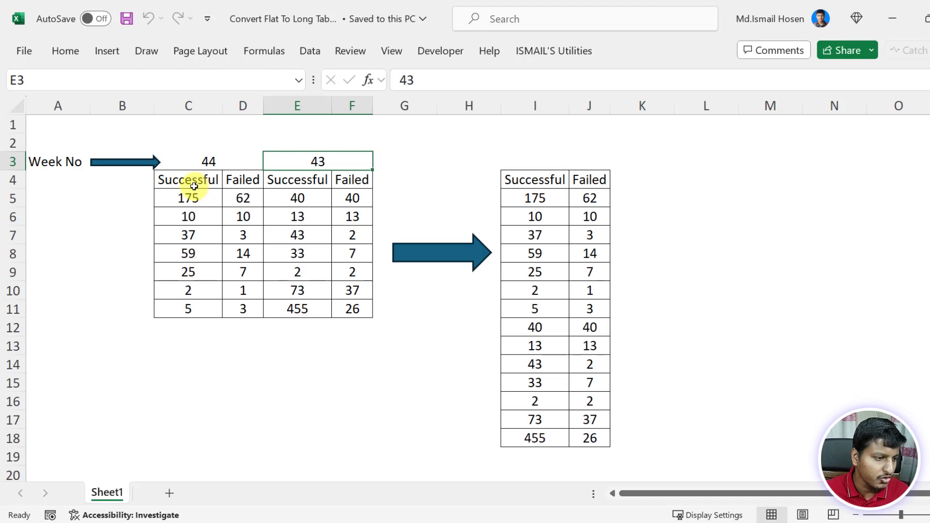
- Examine the VSTACK formula in I4 behind the long table and the source ranges it references
left_click(539, 177)
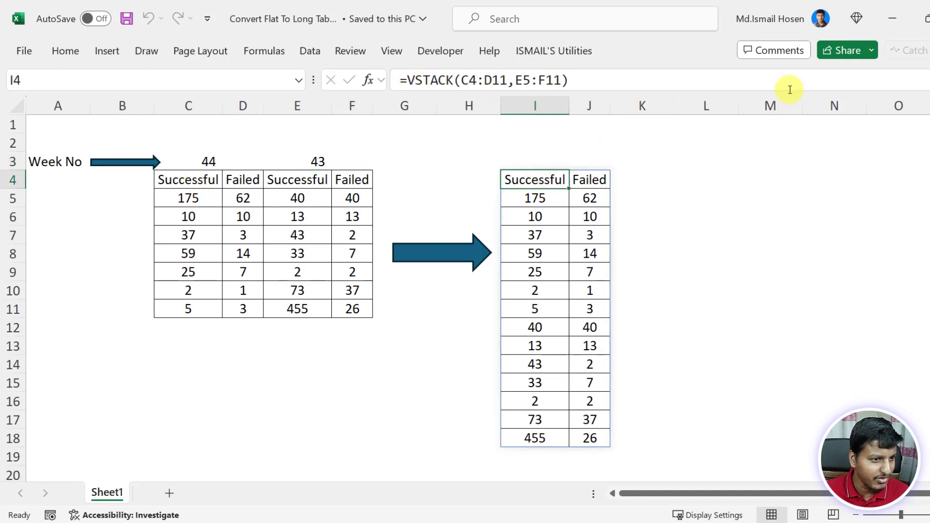
left_click(590, 234)
left_click(536, 194)
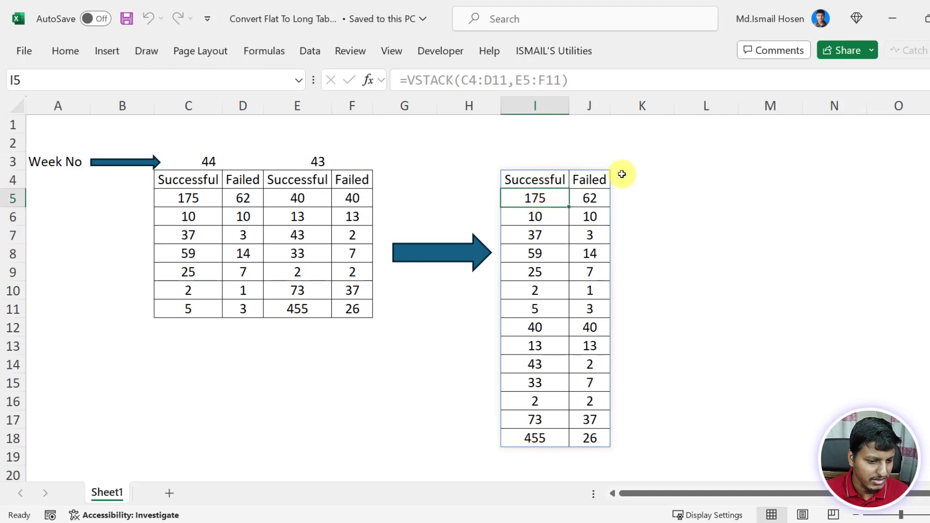
key("Up")
left_click(594, 181)
left_click(524, 183)
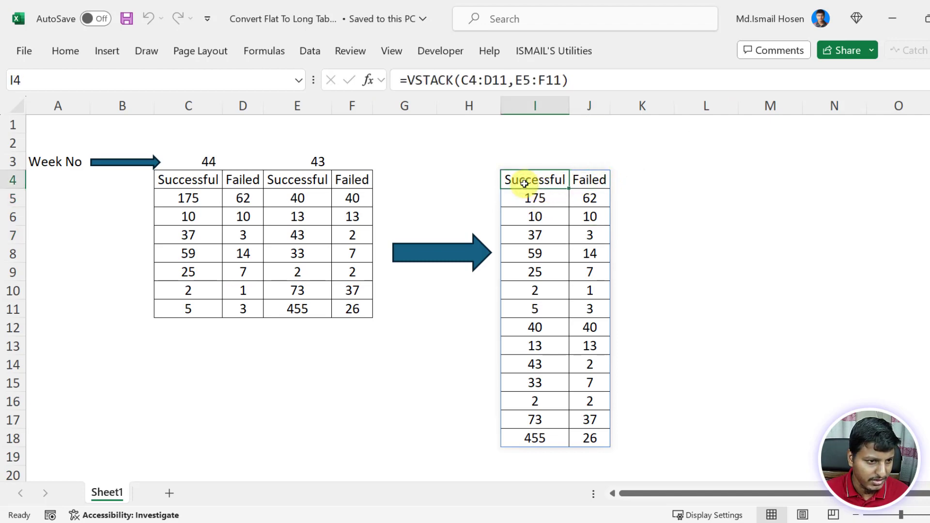
double_click(525, 183)
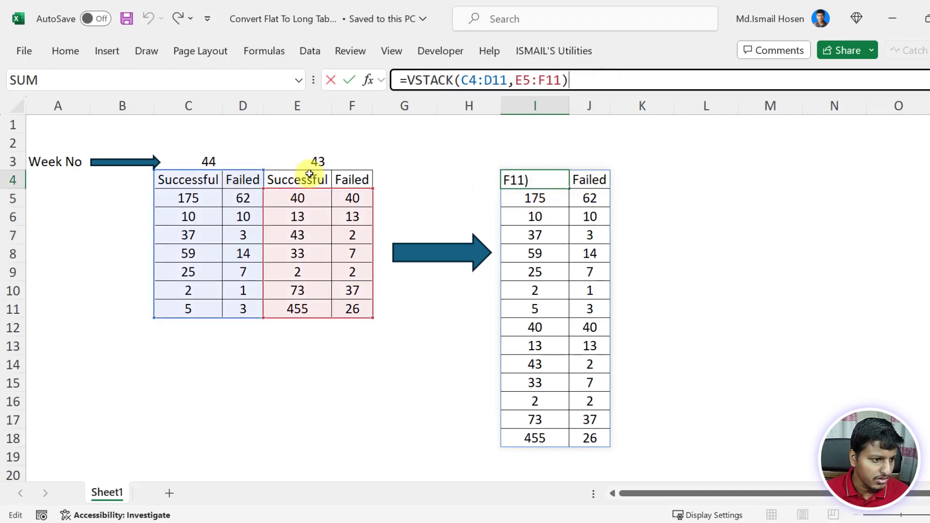
left_click(331, 81)
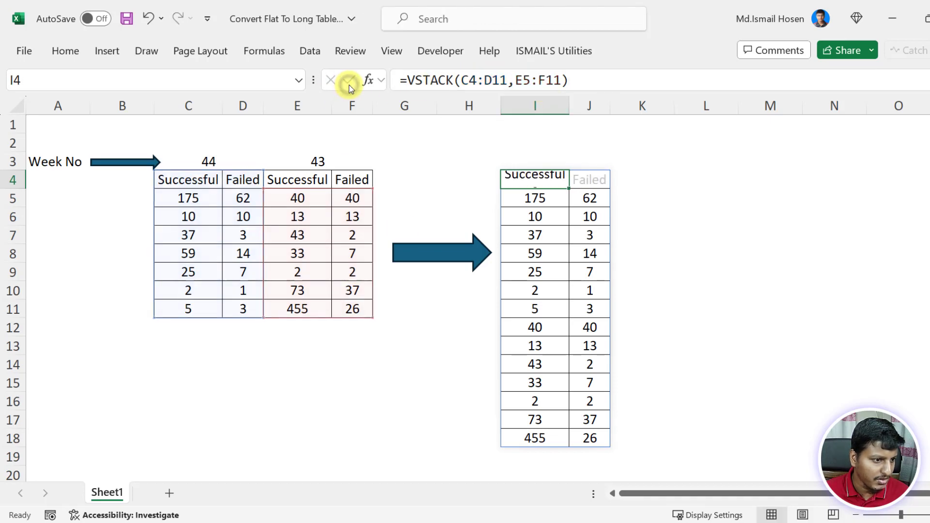
left_click(307, 197)
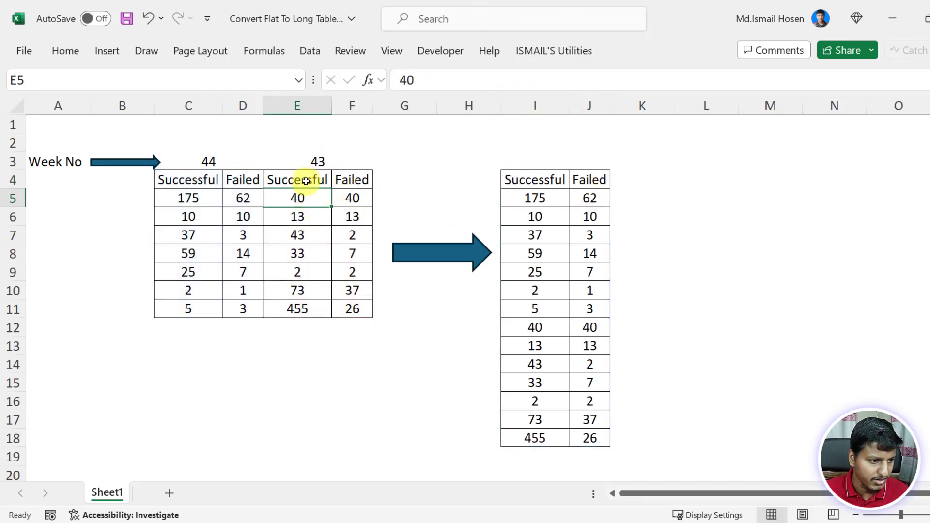
left_click_drag(305, 181, 352, 311)
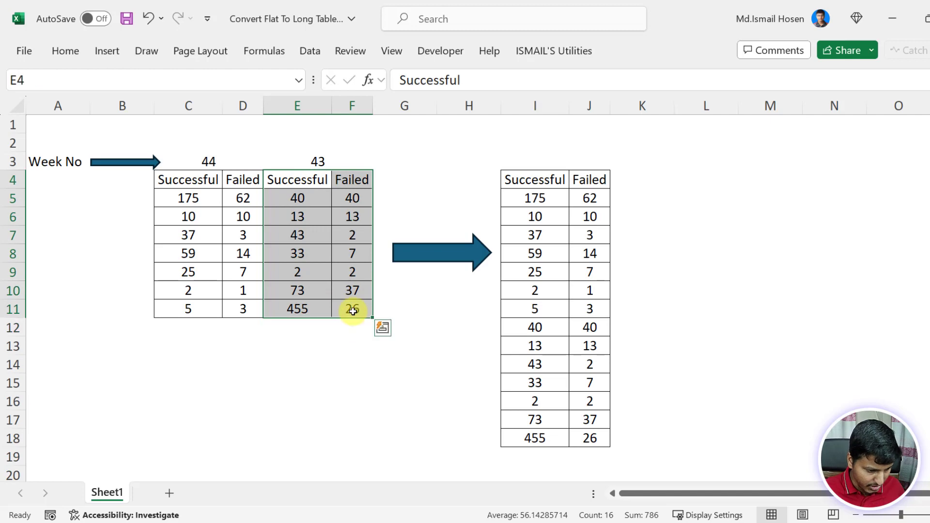
key("ctrl+c")
left_click(393, 179)
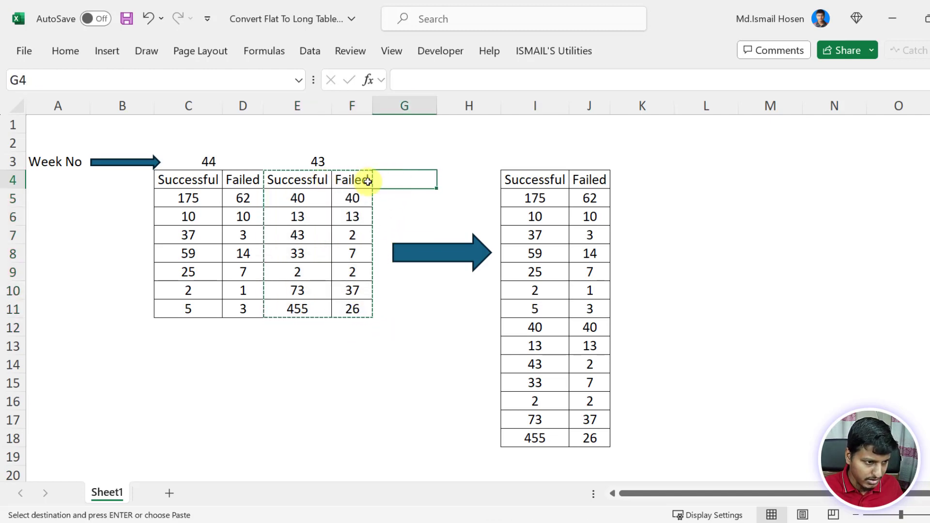
- Save the workbook
left_click(529, 196)
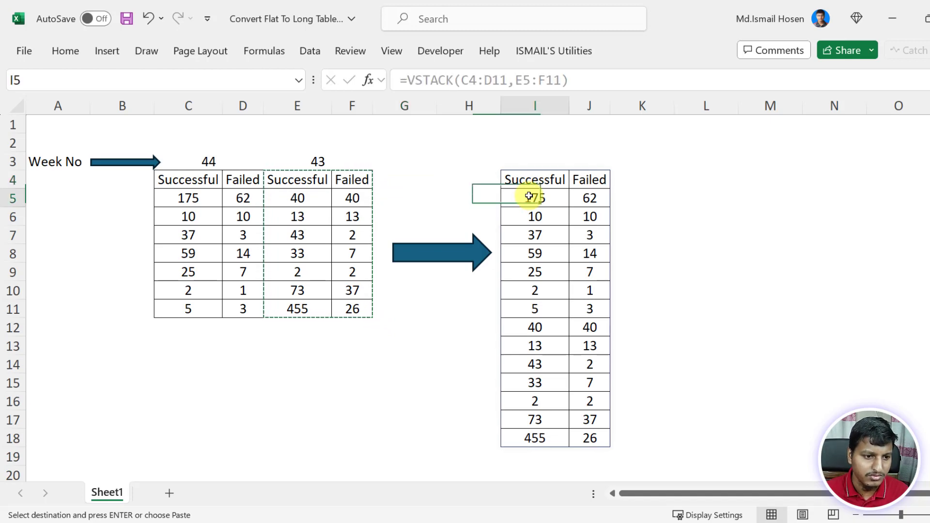
left_click(297, 198)
key("ctrl+s")
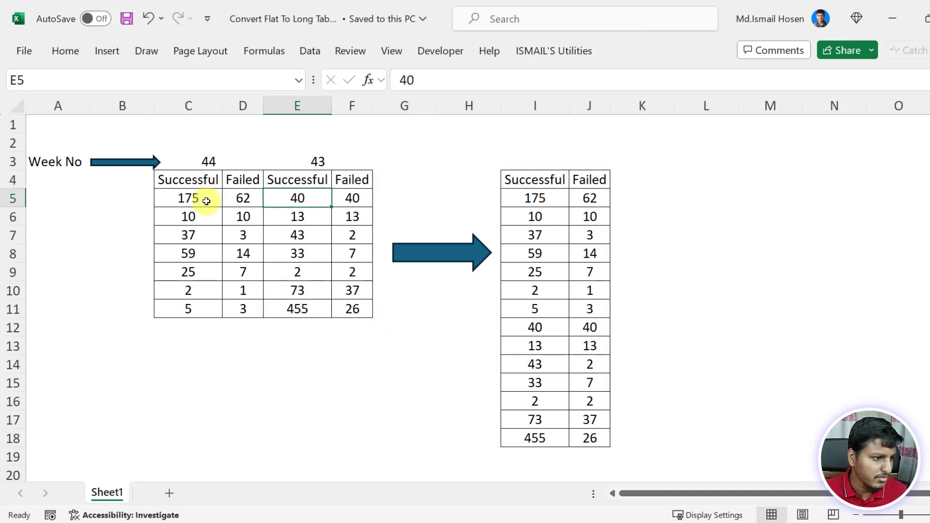
- Examine the week 44 and week 43 blocks of the flat table against the stacked long table
left_click_drag(179, 183, 347, 310)
left_click(210, 164)
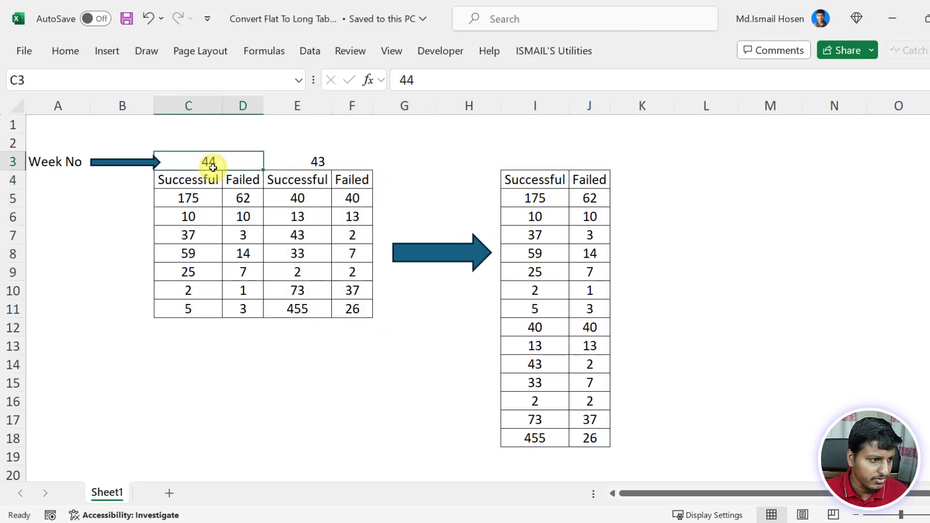
left_click(326, 155)
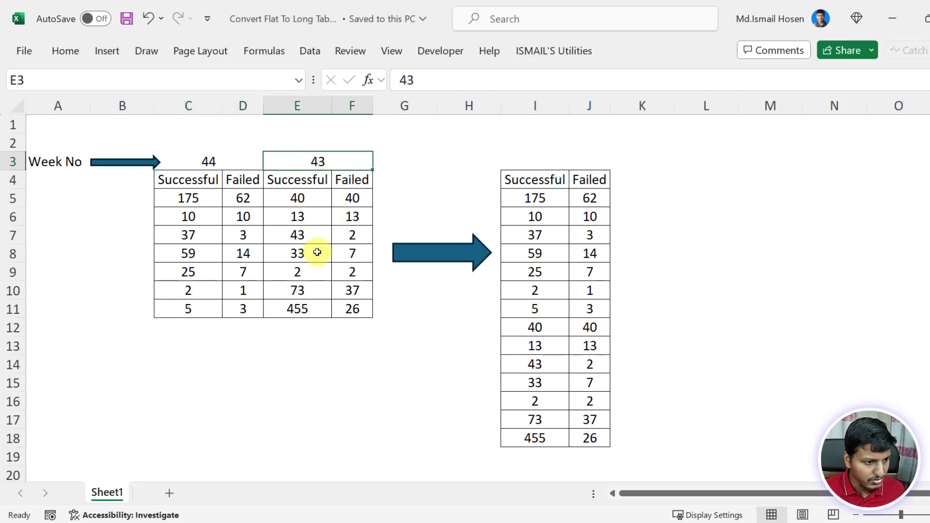
left_click(216, 224)
left_click_drag(197, 183, 339, 318)
left_click_drag(524, 183, 585, 452)
left_click_drag(194, 183, 263, 315)
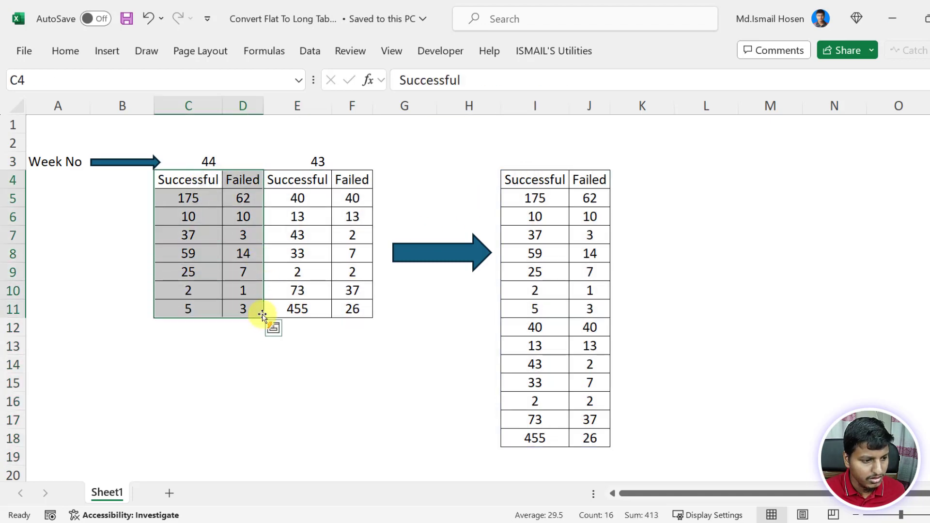
left_click(354, 239)
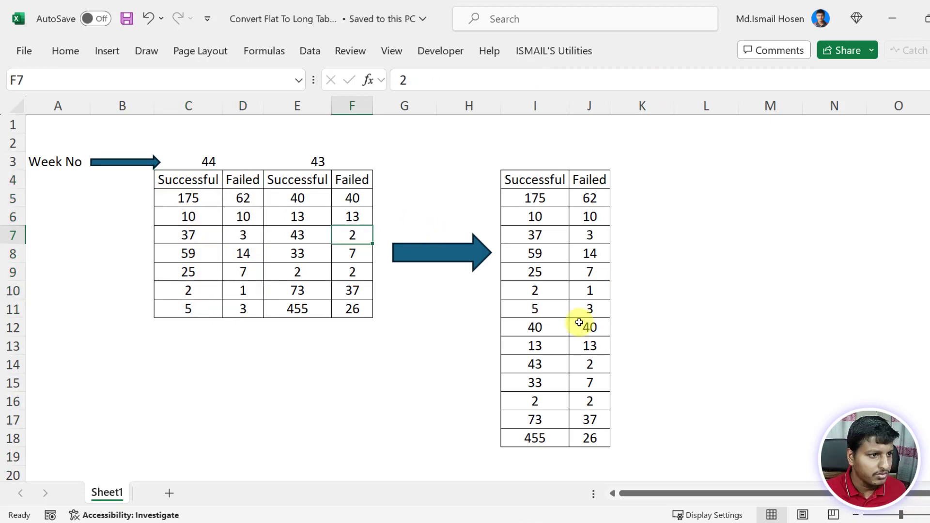
- Convert the range $C$4:$F$11 into a table with headers, leaving out the week number row
left_click(261, 278)
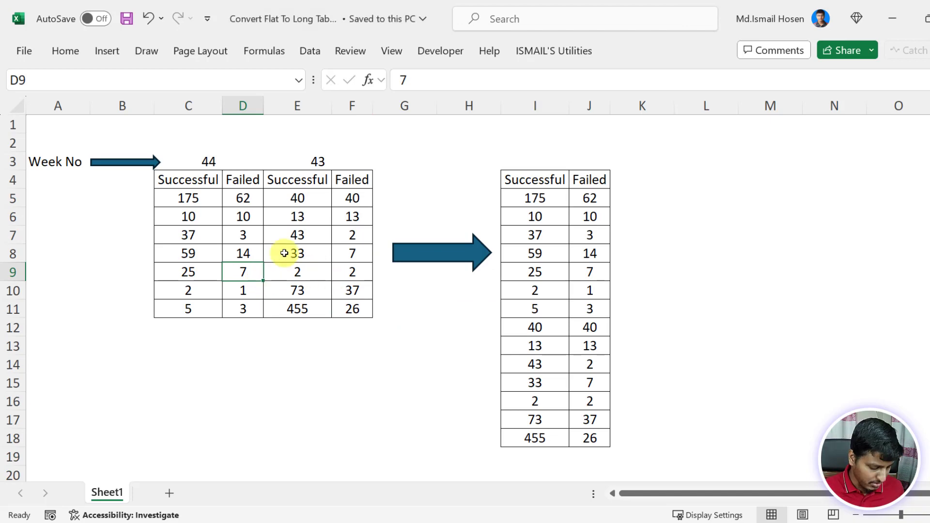
key("ctrl+t")
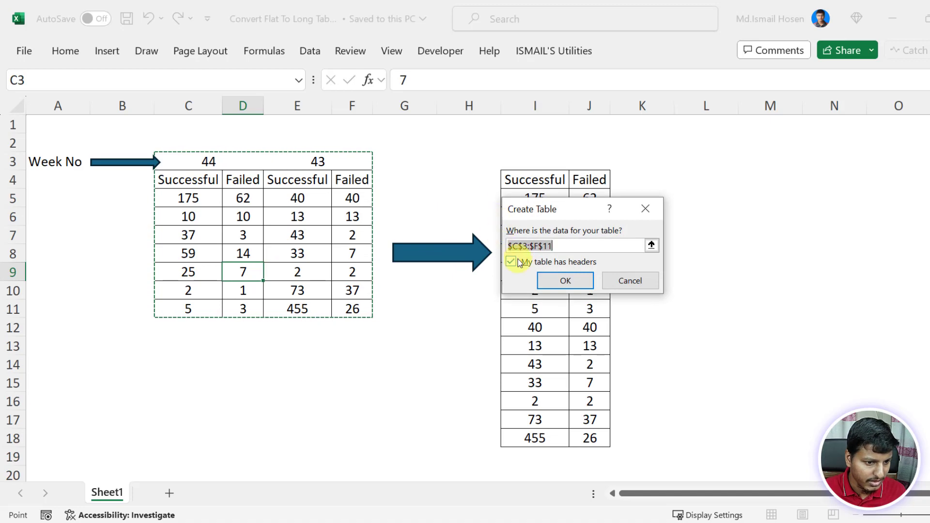
left_click(581, 246)
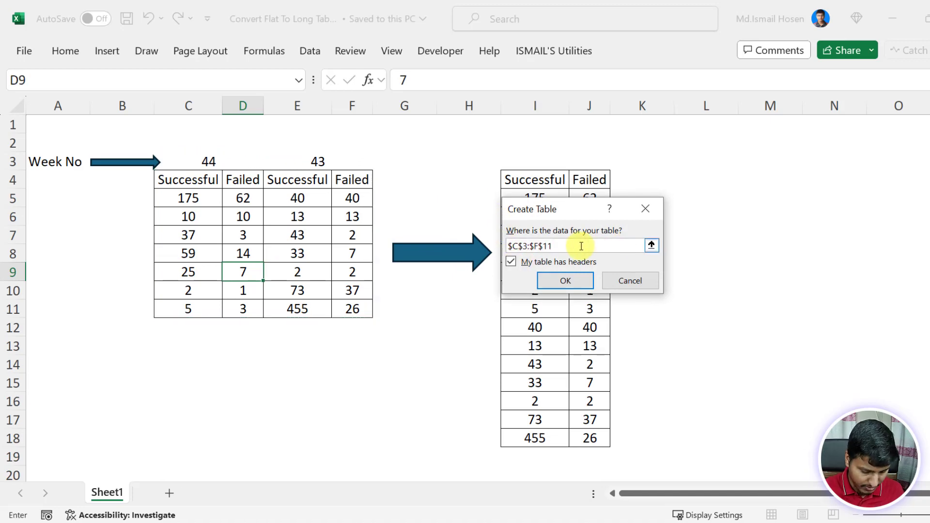
left_click(524, 247)
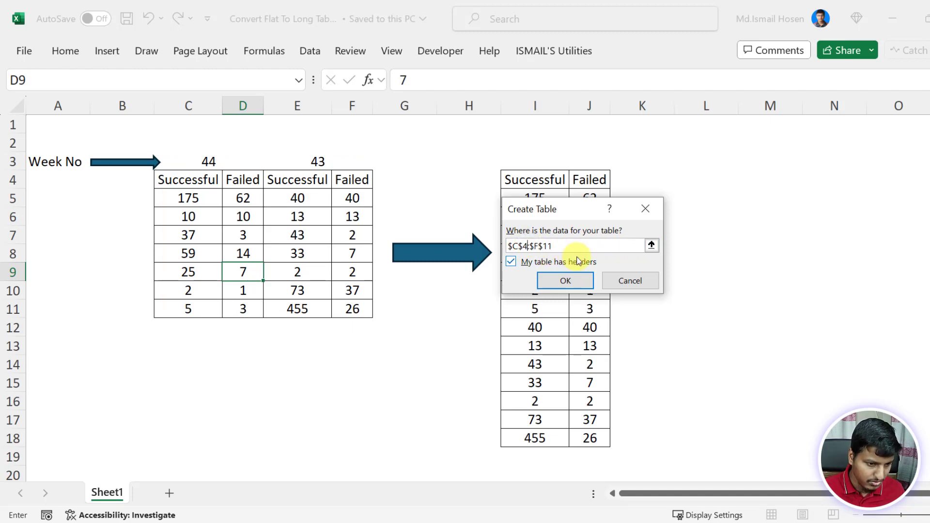
left_click(564, 280)
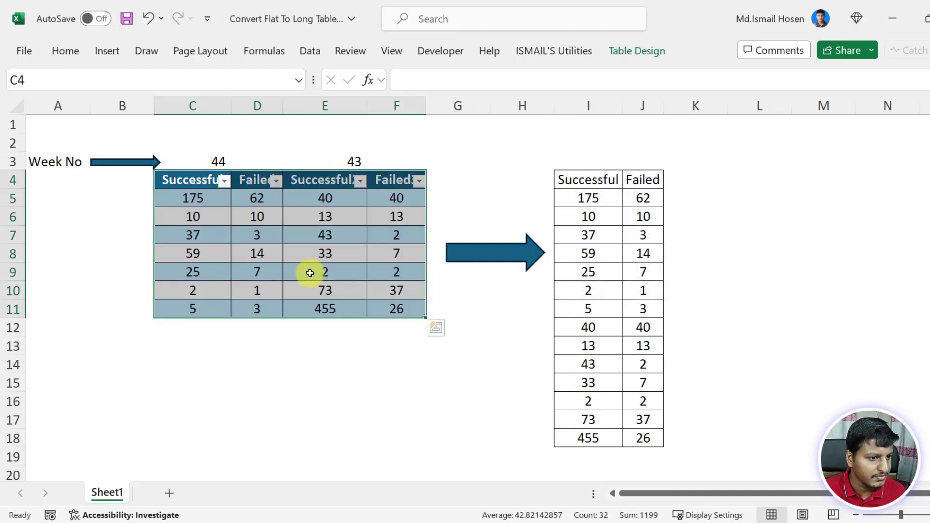
- Widen columns C, E and F so the new table's headers fit beside their filter arrows
left_click_drag(231, 106, 246, 106)
left_click(332, 182)
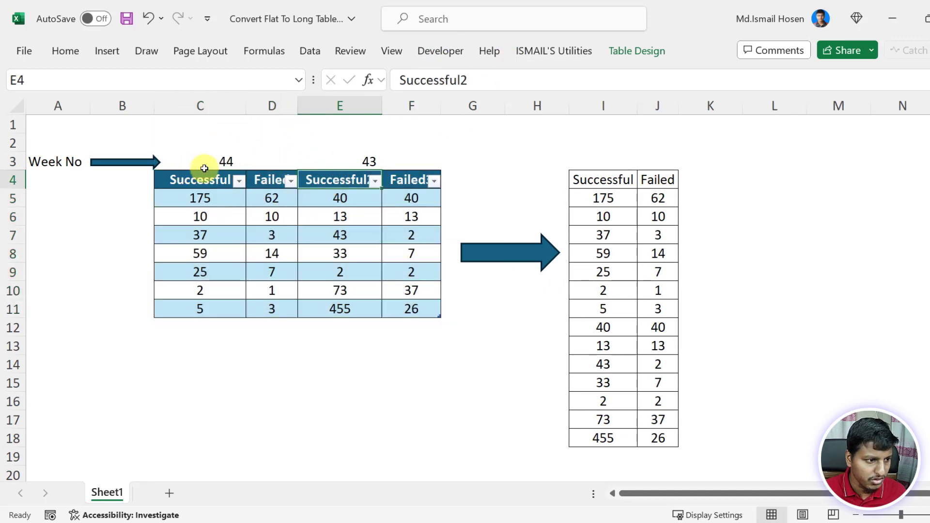
left_click_drag(381, 107, 396, 107)
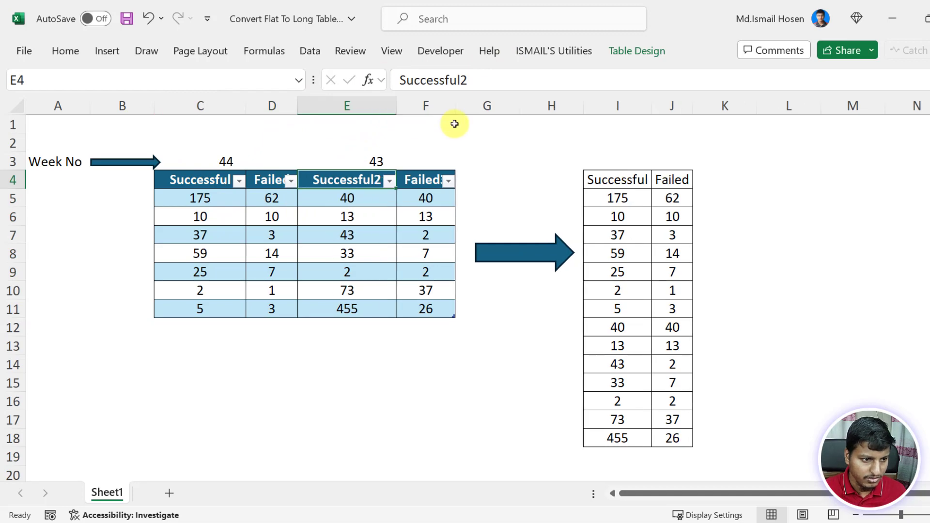
left_click_drag(458, 102, 469, 105)
- Load the new table into the Power Query Editor
left_click(430, 232)
key("alt")
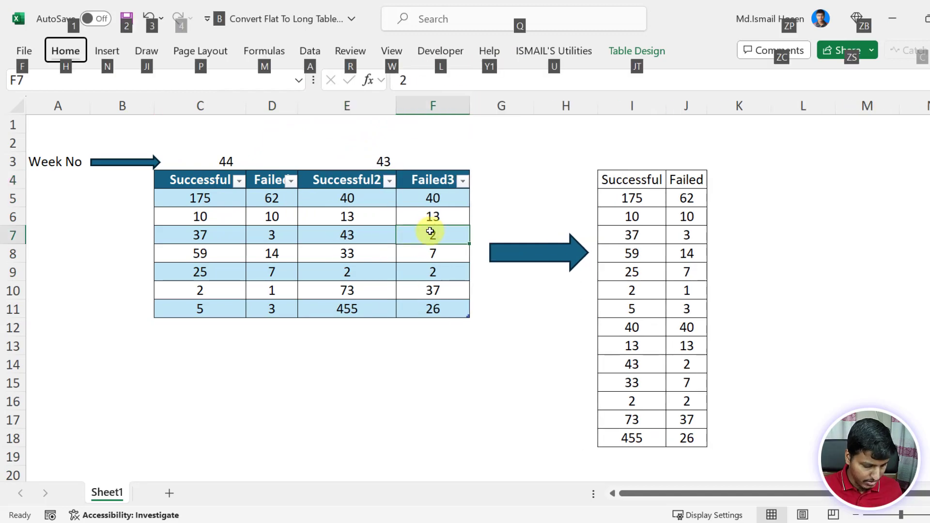
key("a")
key("p")
key("t")
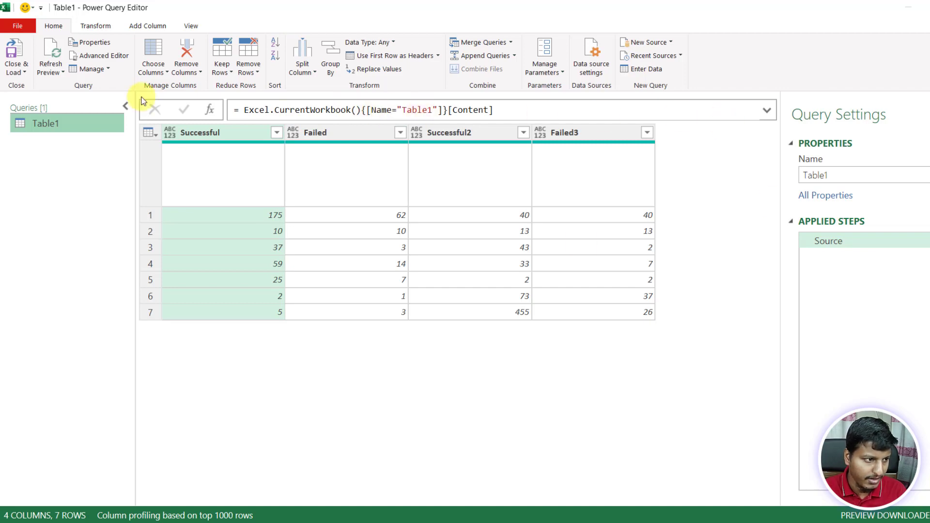
- Add a custom query step after Source with the formula =Table.ColumnNames(Source)
left_click(210, 109)
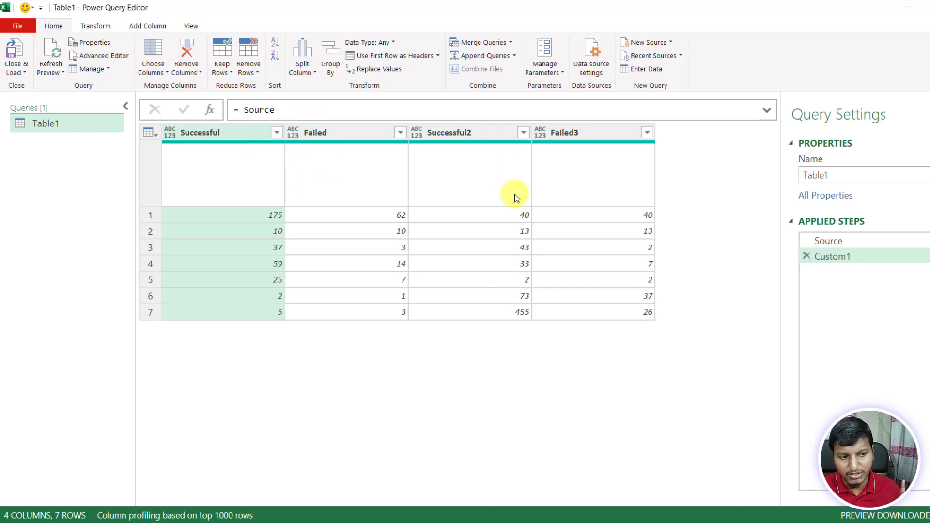
left_click(242, 118)
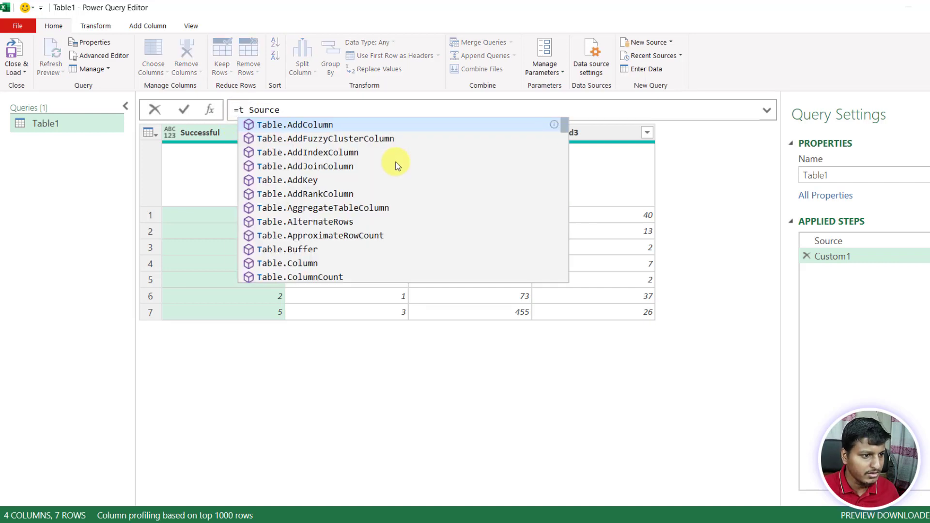
type("t.column")
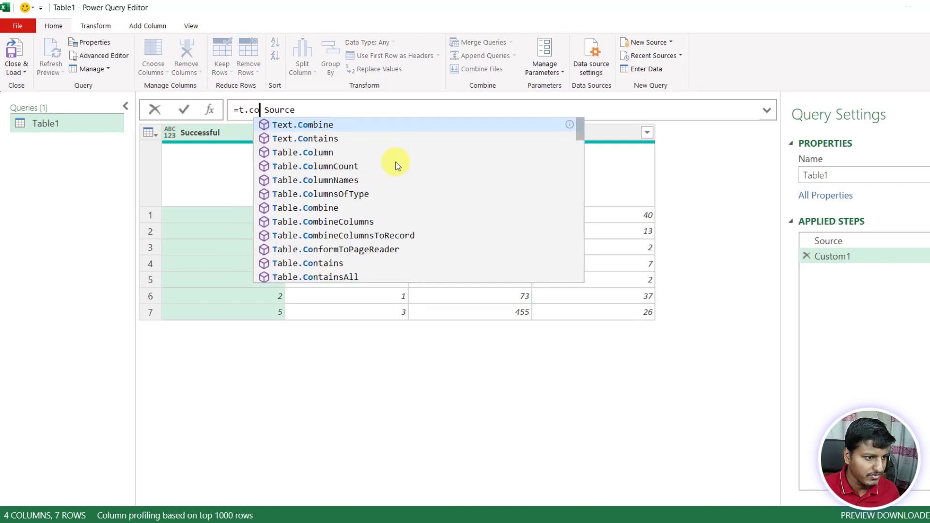
key("Down")
key("Down")
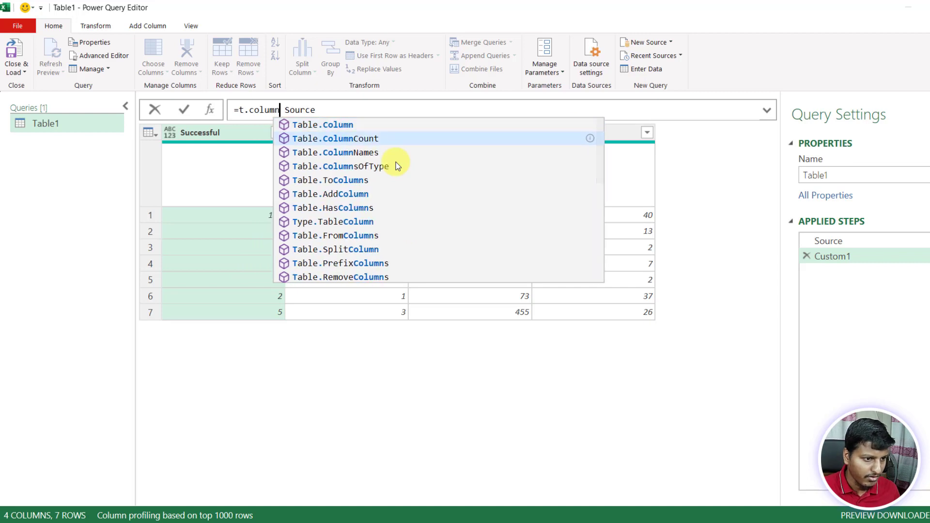
key("Tab")
type("()")
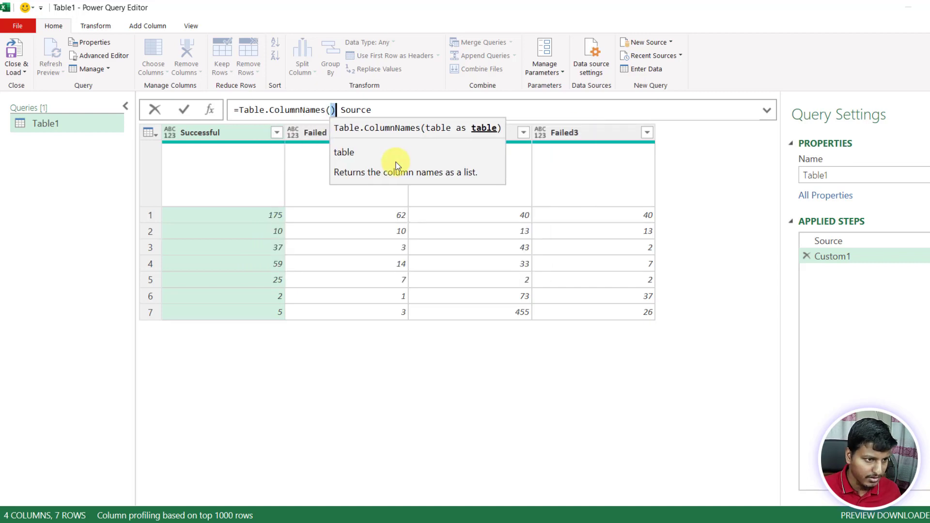
key("Return")
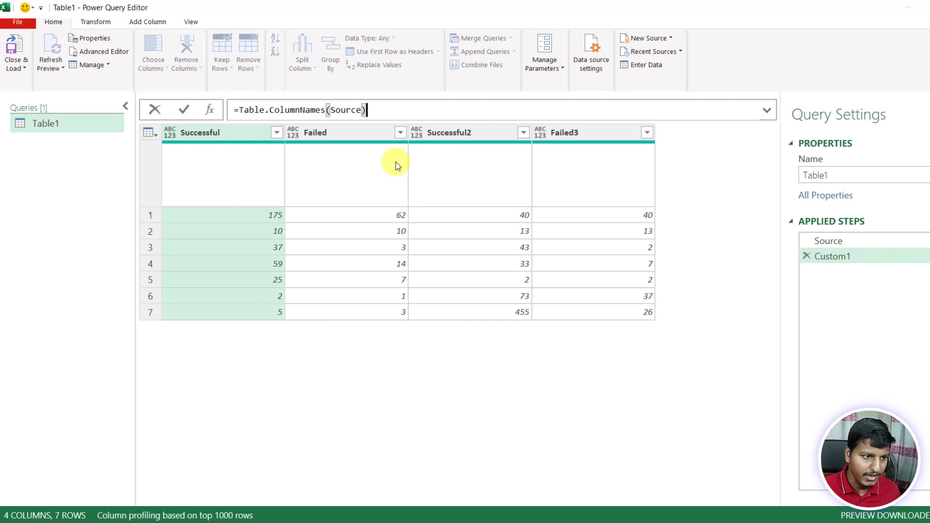
- Change the custom step's formula to =List.Split(Table.ColumnNames(Source),2) and preview both nested lists
left_click(238, 109)
type("List.Split9")
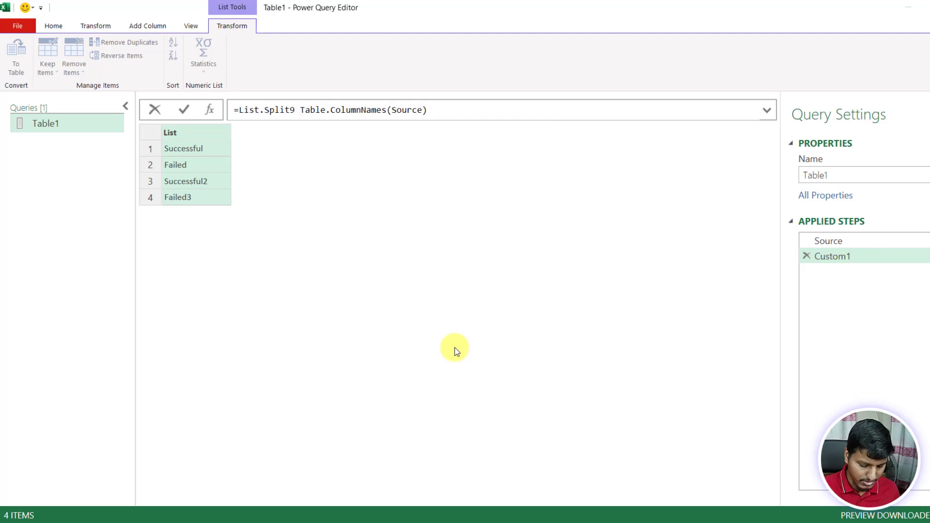
key("BackSpace")
type("()")
key("BackSpace")
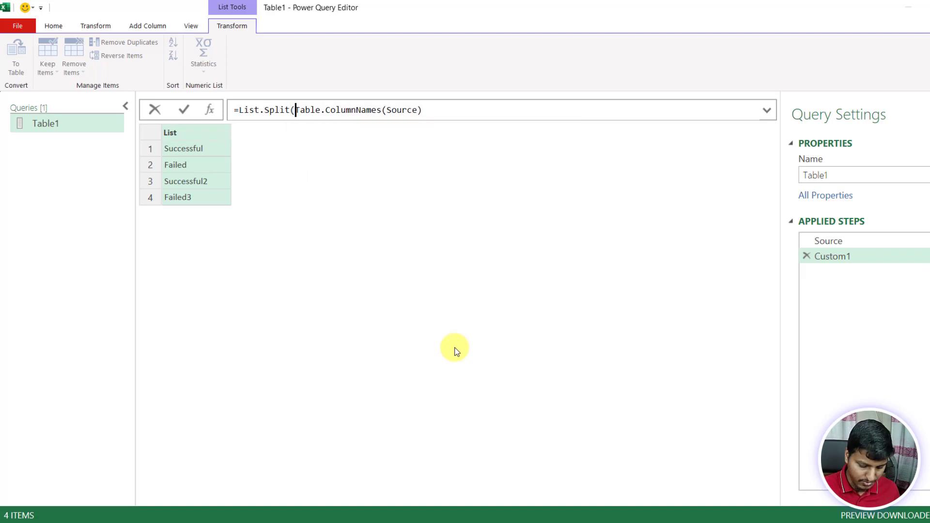
type(",2")
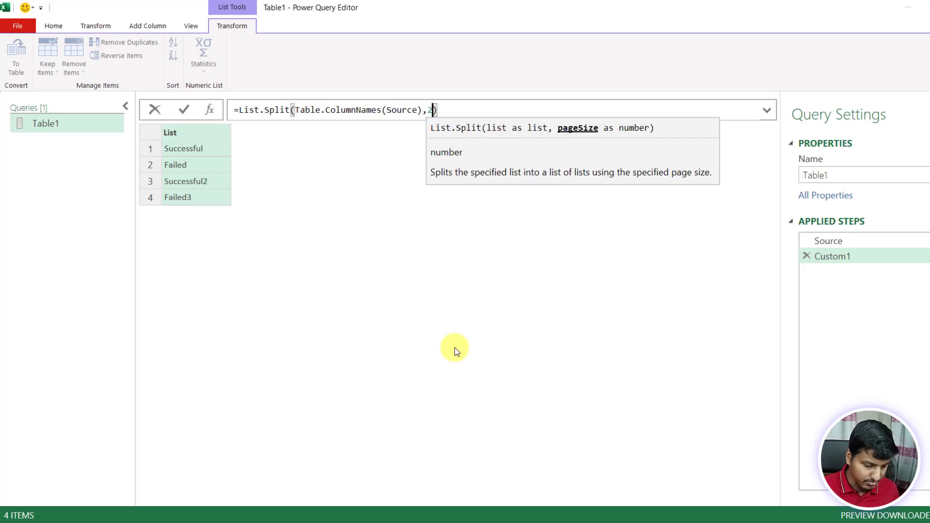
key("Return")
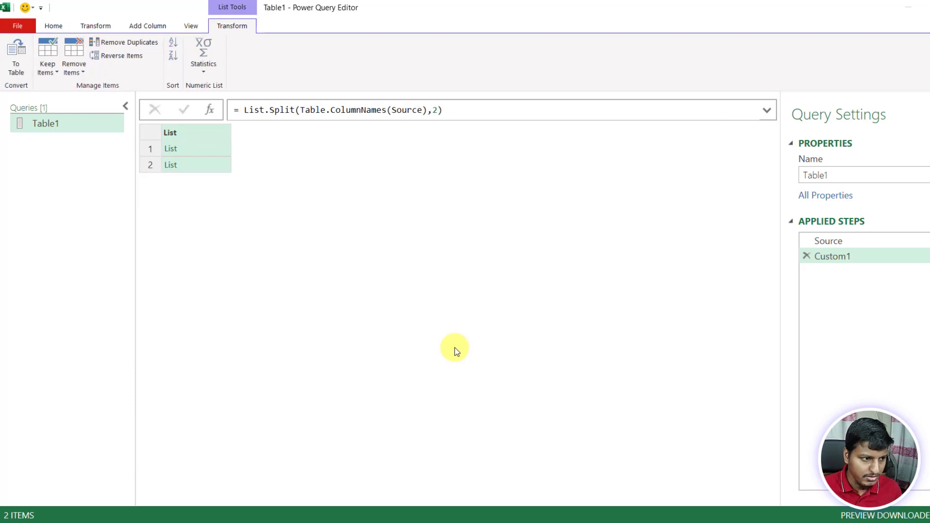
left_click(209, 149)
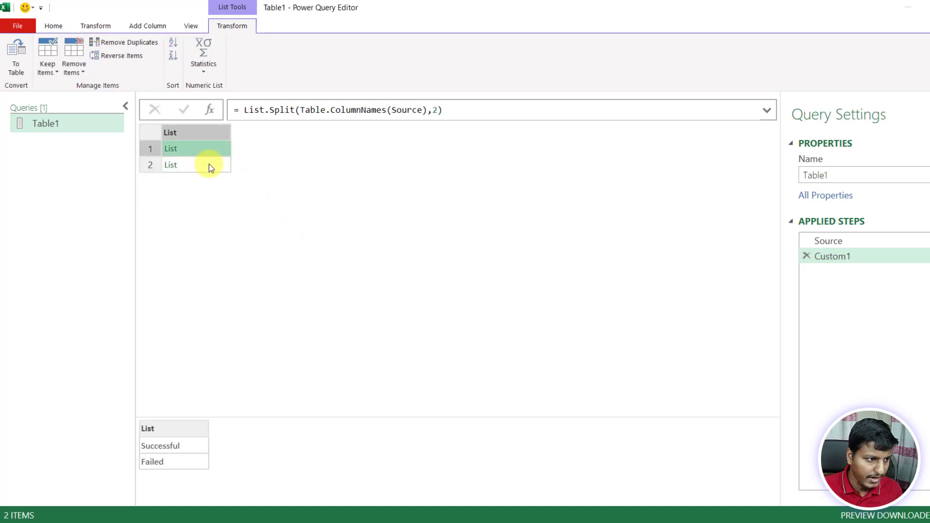
left_click(208, 163)
left_click(208, 147)
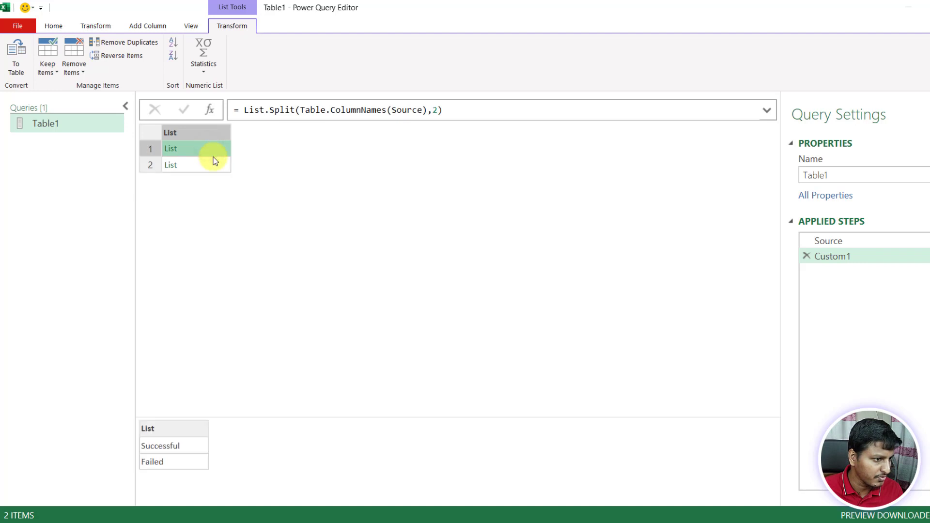
- Compare the column names held in the two nested lists of the Custom1 step
left_click(216, 169)
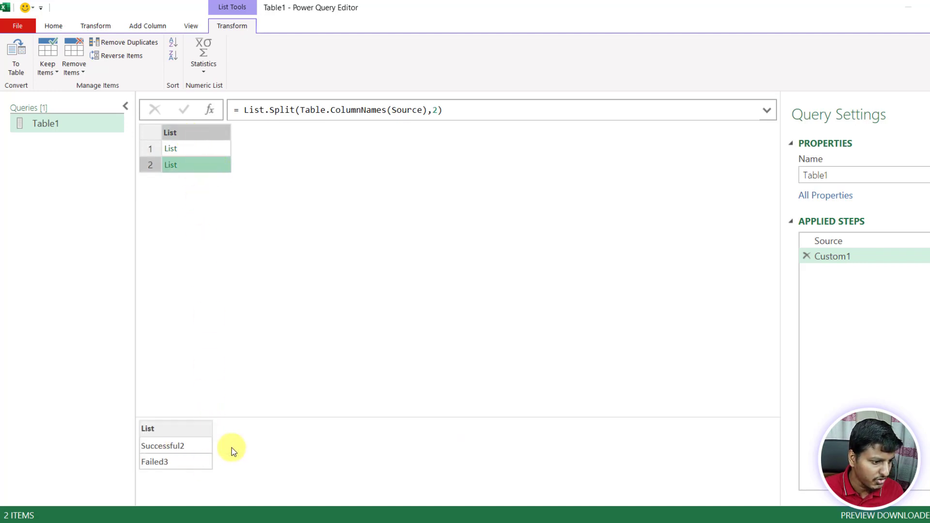
left_click(189, 148)
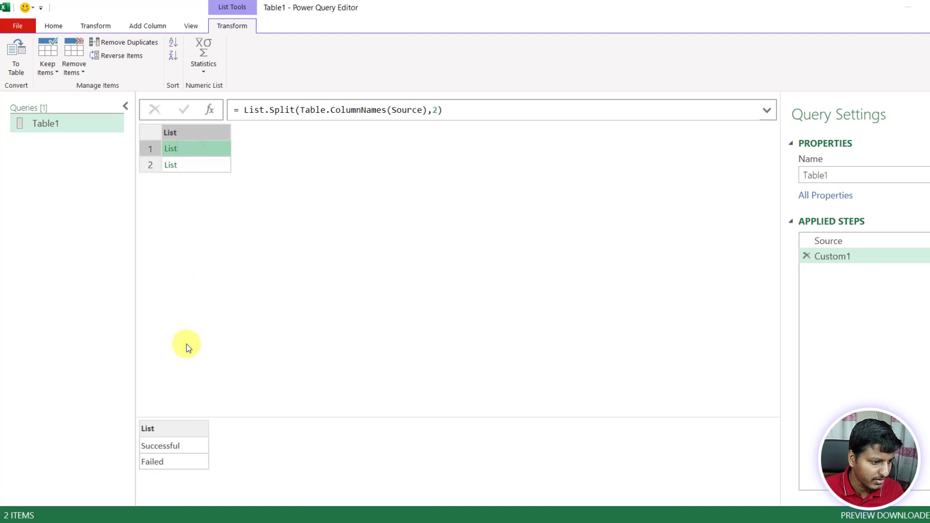
left_click(197, 166)
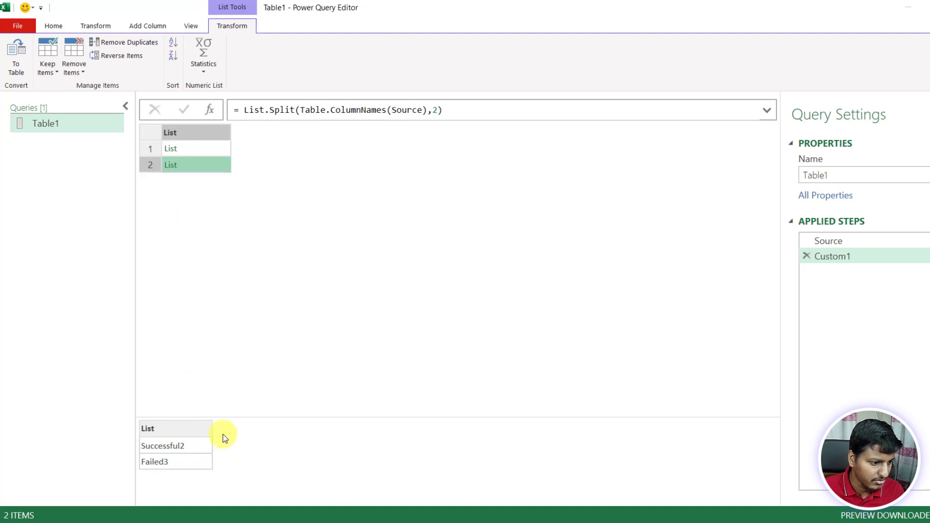
left_click(217, 146)
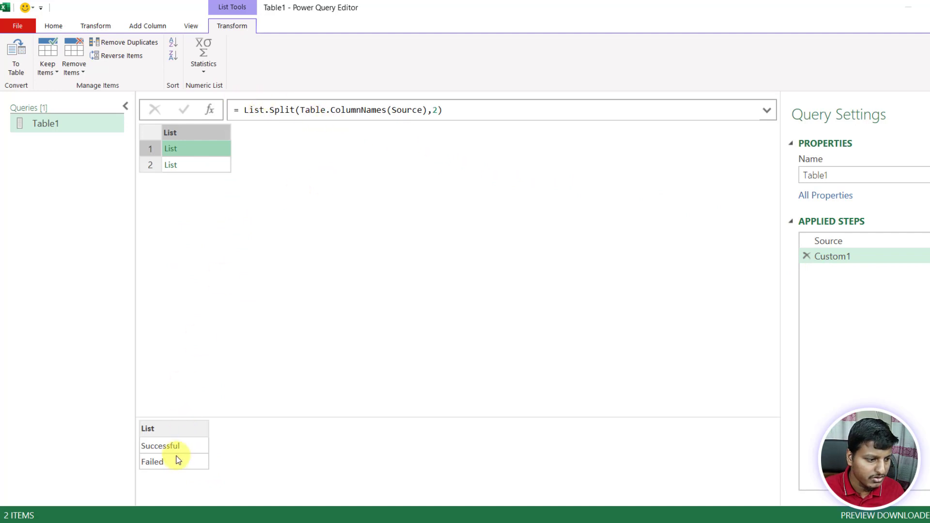
left_click(216, 167)
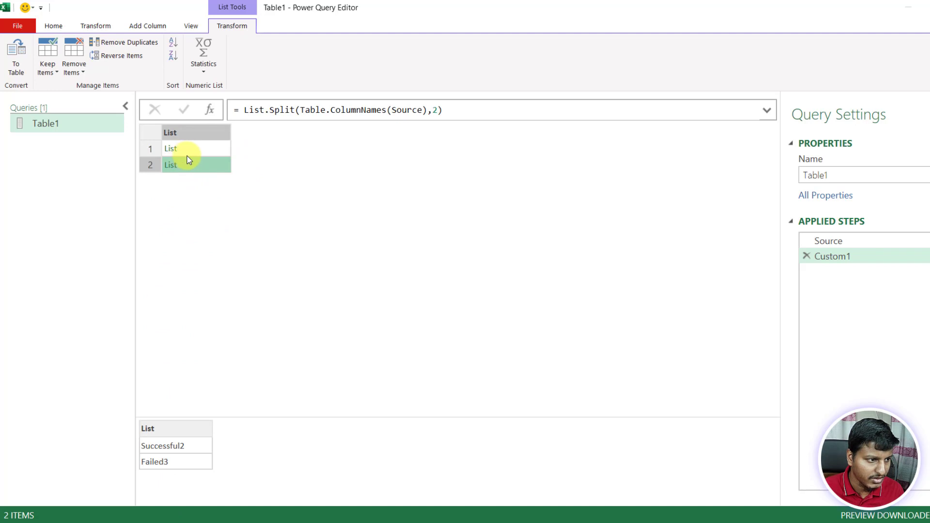
- Wrap the Custom1 formula's List.Split expression in a List.Transform function
left_click(243, 111)
type("ltr")
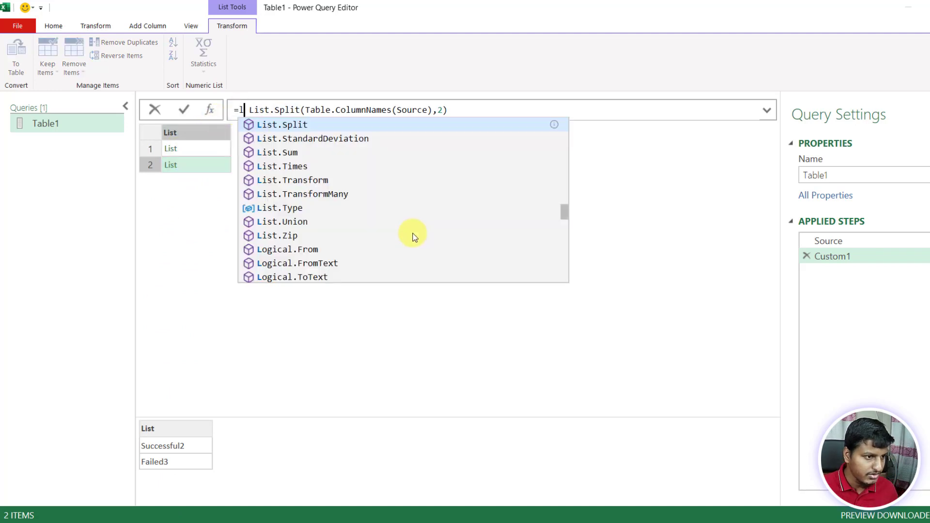
key("Tab")
type("(")
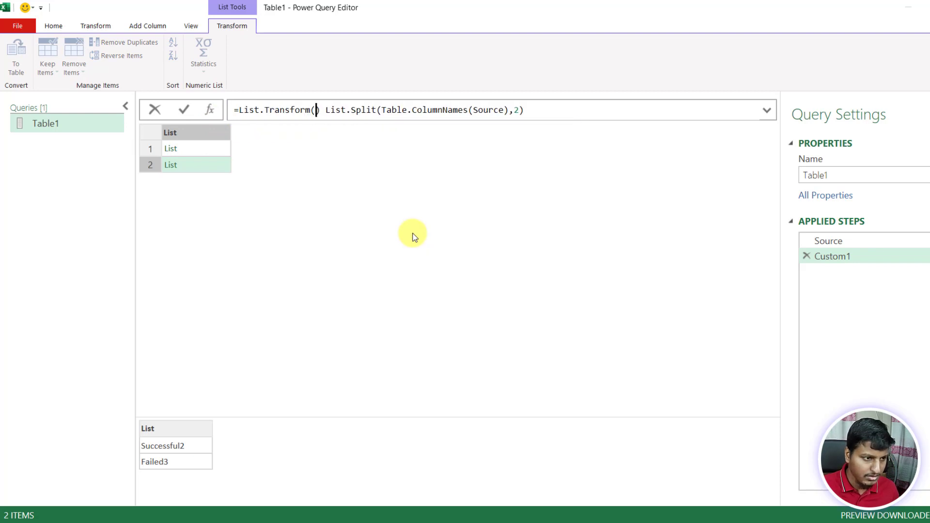
key("BackSpace")
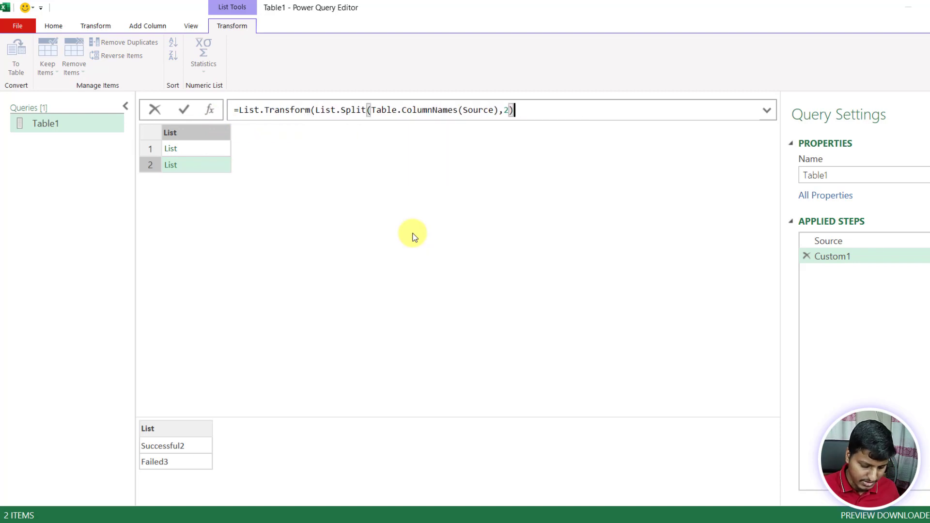
- Give List.Transform the transformation each Table.SelectColumns(Source) and apply the formula
type(",each t")
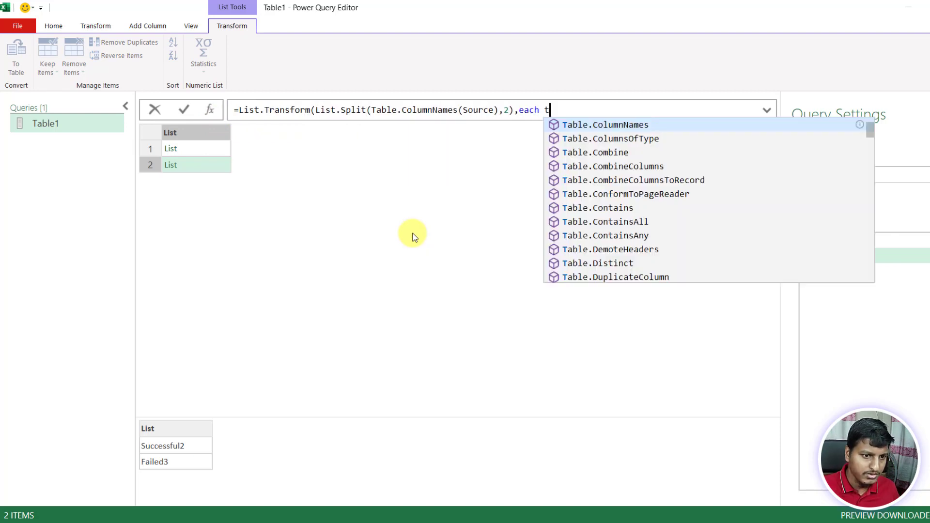
type("sco")
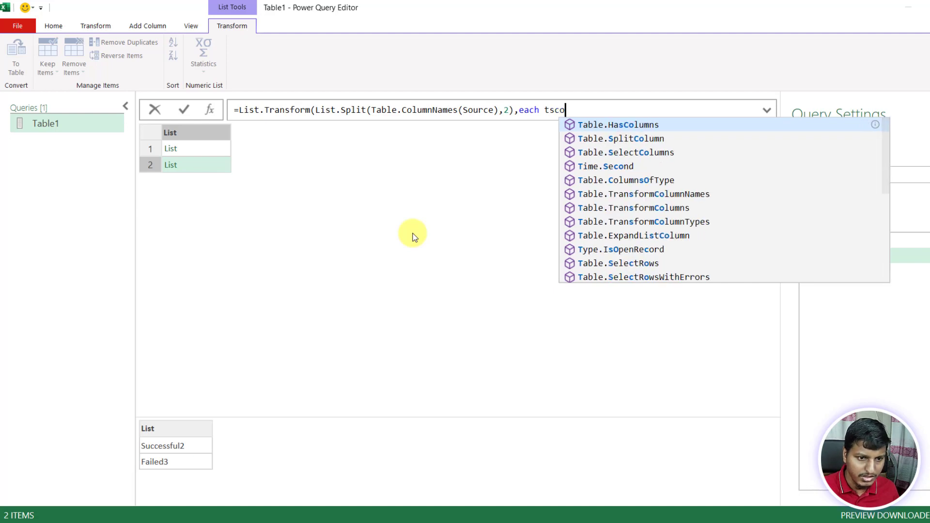
key("Down")
key("Down")
key("Tab")
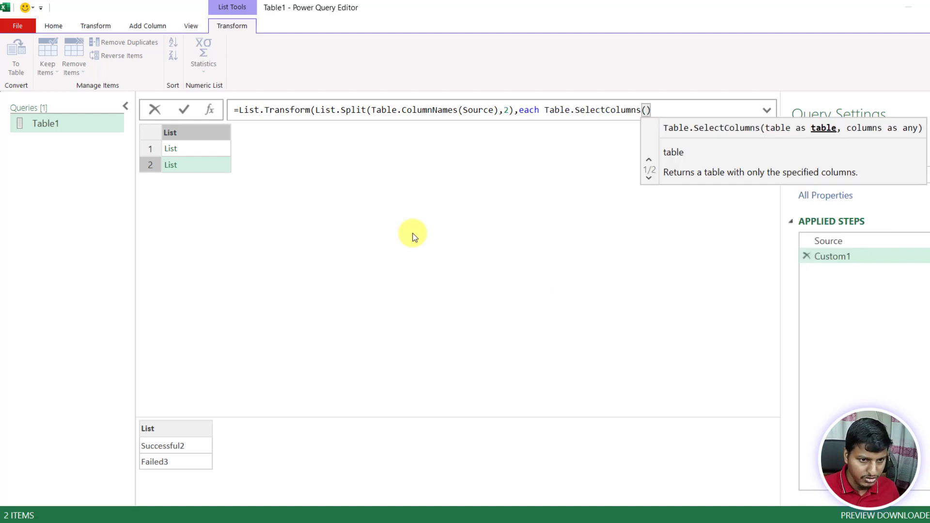
type("Source")
key("Right")
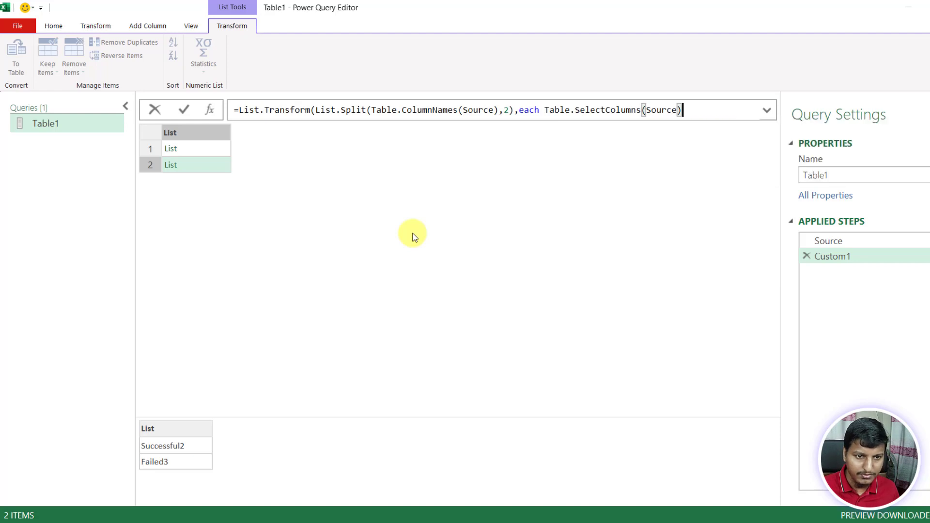
key("Return")
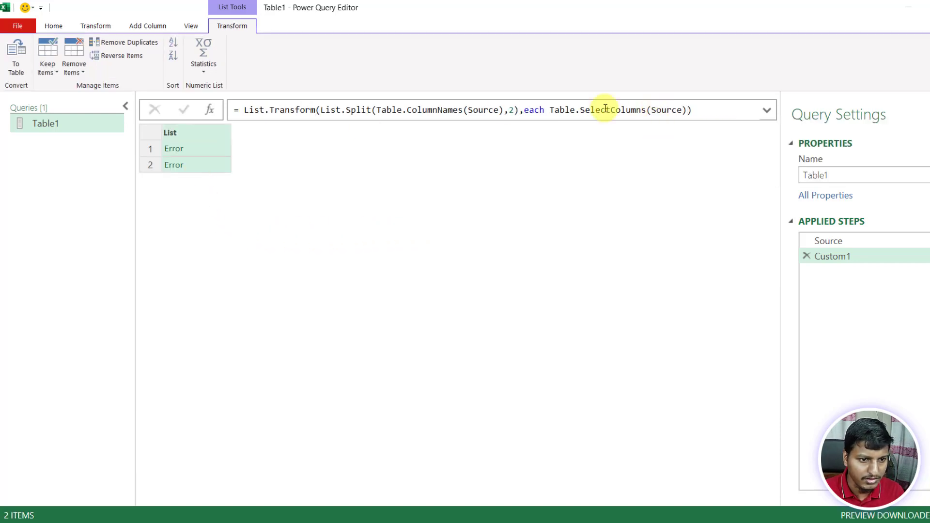
- Complete the transformation as each Table.SelectColumns(Source,_) and preview both nested tables
left_click(682, 113)
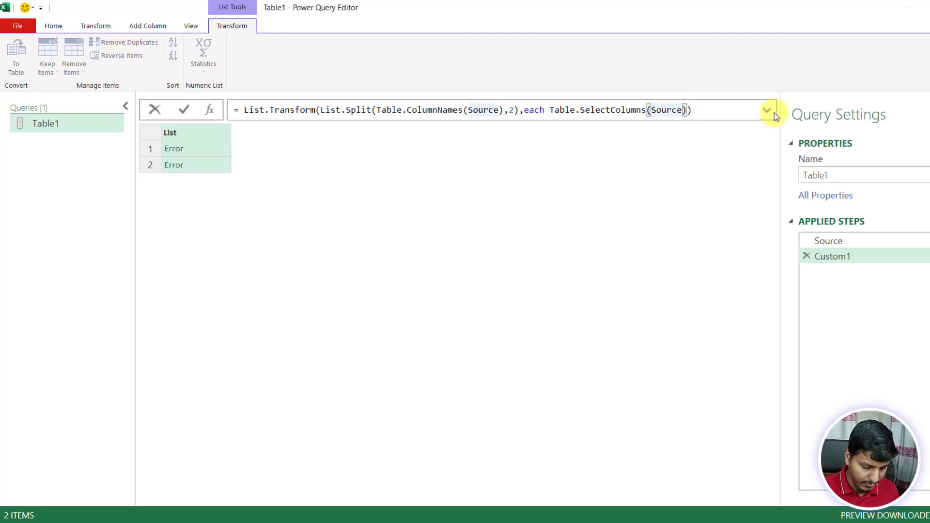
type(",_")
key("End")
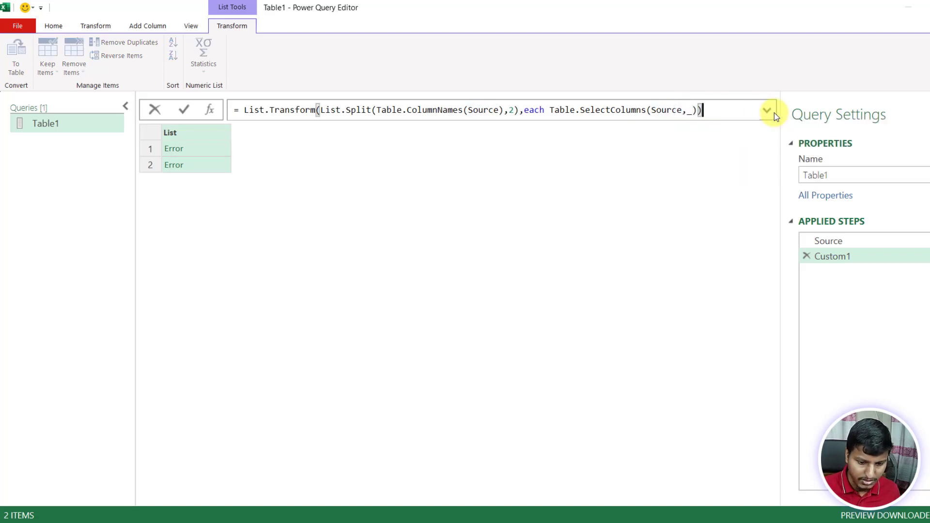
key("Return")
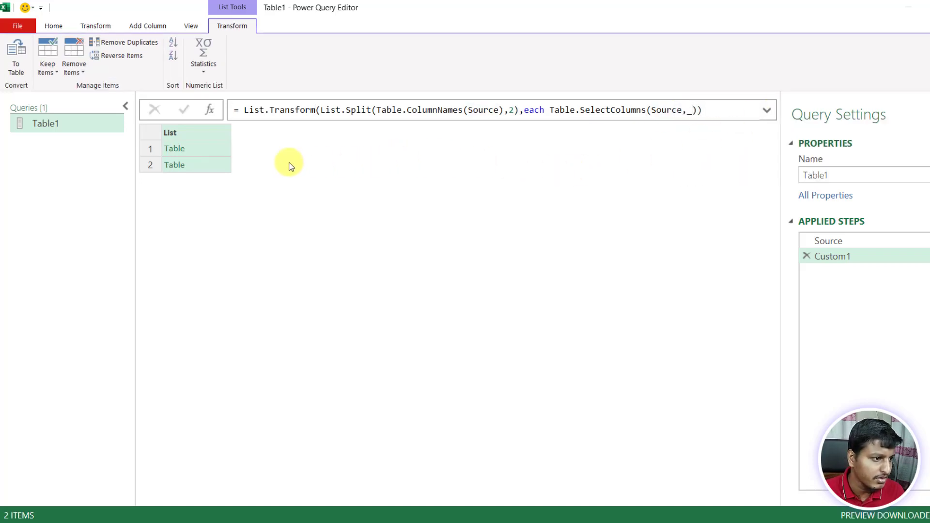
left_click(214, 170)
left_click(212, 147)
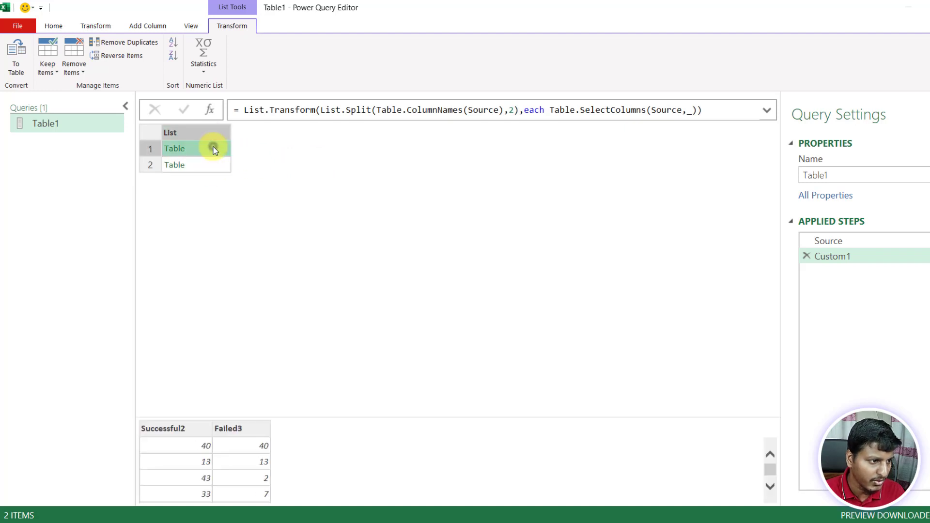
left_click(211, 163)
left_click(211, 152)
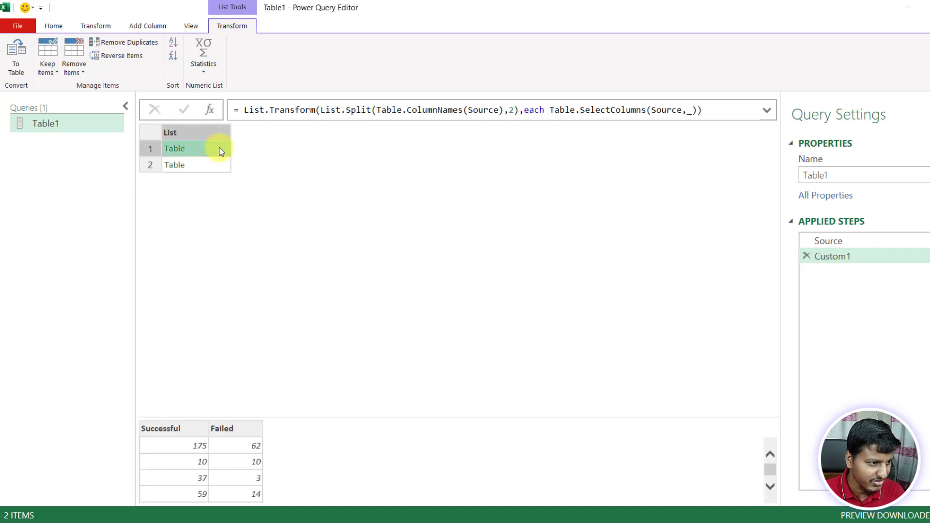
left_click(210, 166)
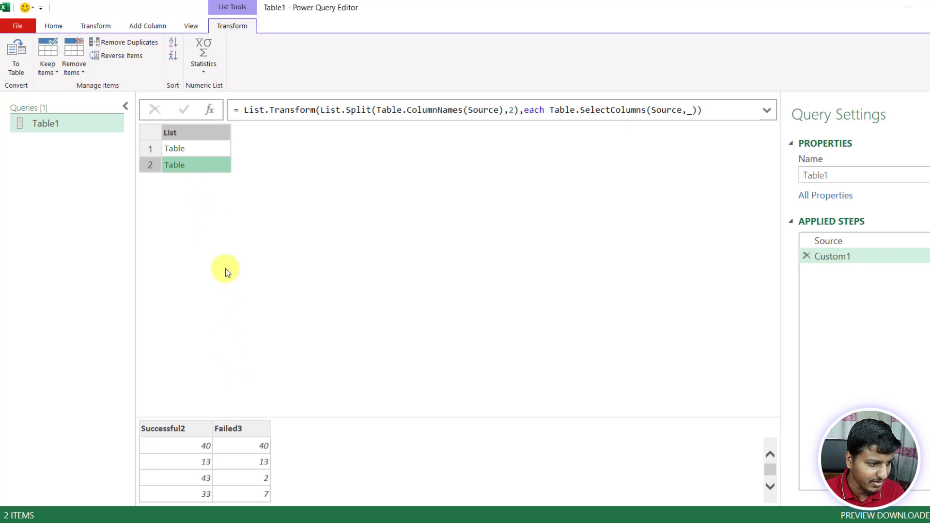
- Try to merge the nested tables by wrapping the formula in Table.Combine with the column list {"Col1","Col2"}
left_click(235, 107)
type("Table.")
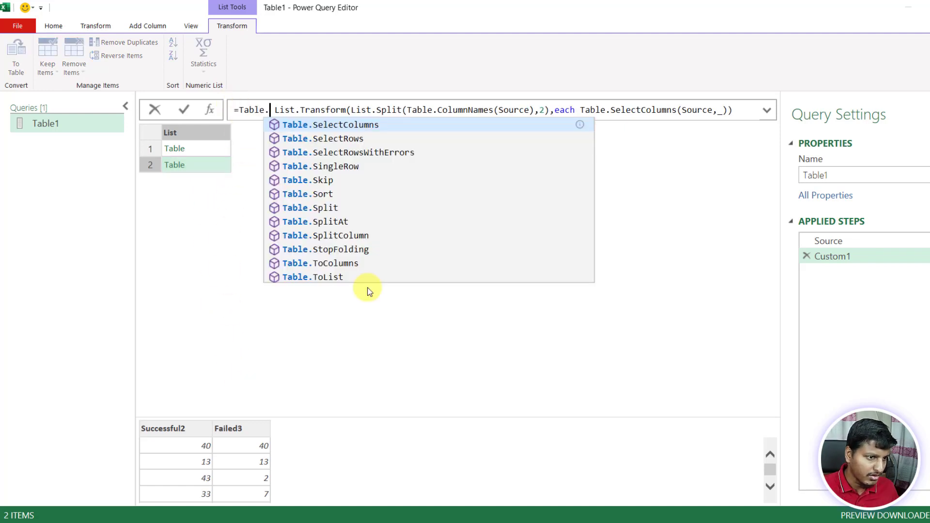
type("Co")
key("Down")
key("Down")
key("Tab")
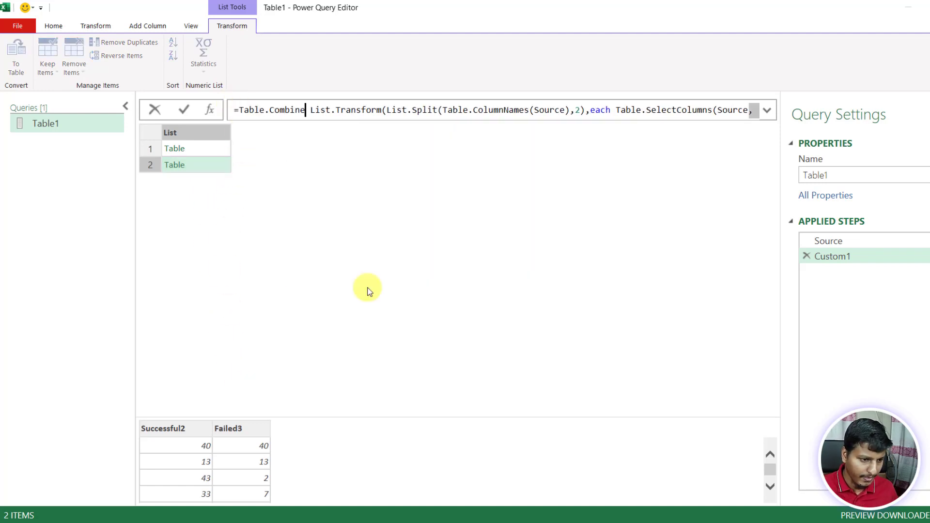
type("(")
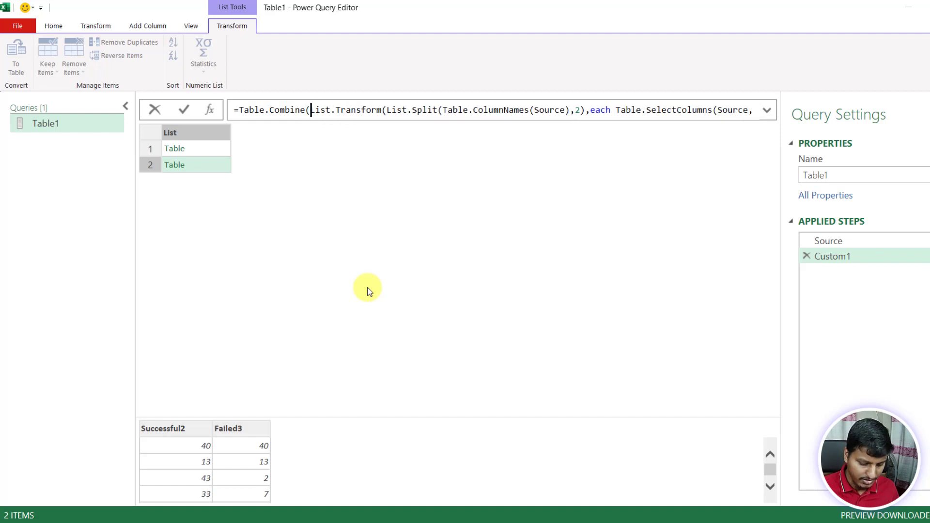
key("End")
type(",")
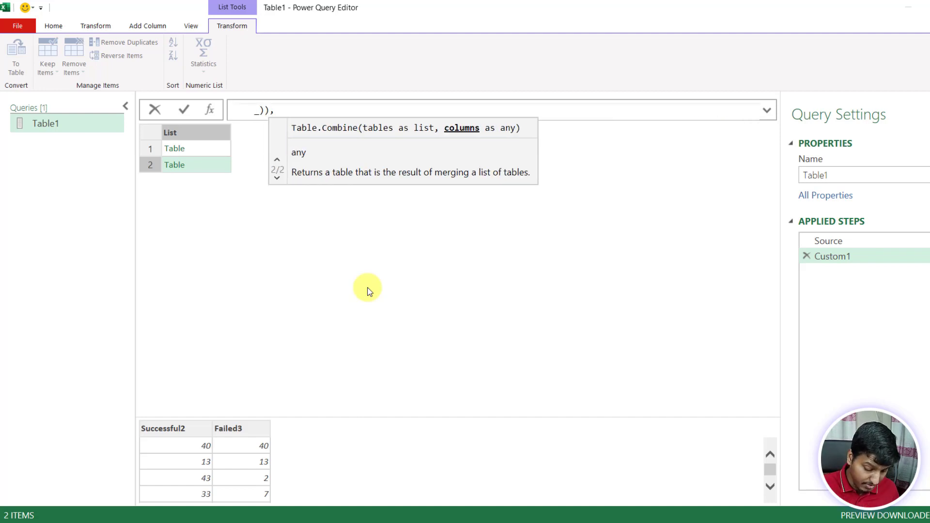
type("{\"Col1\",\"Col2\"})")
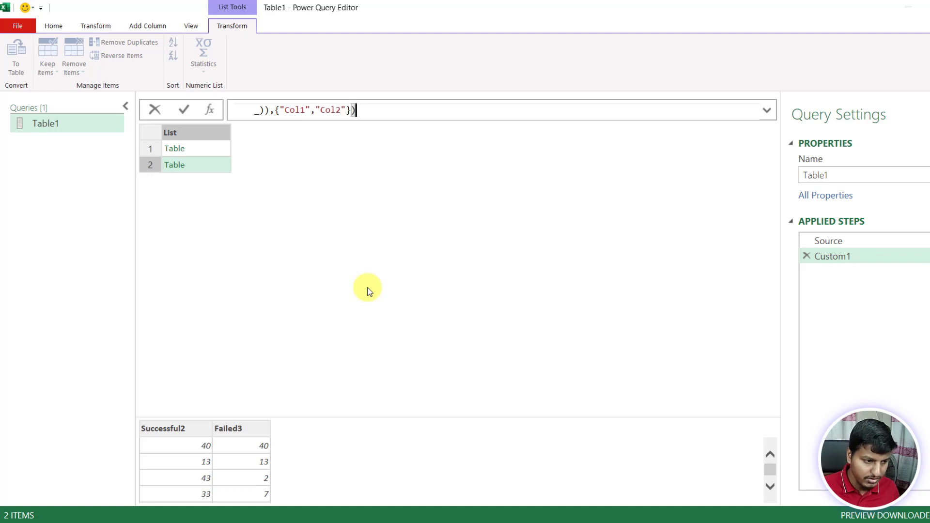
key("Return")
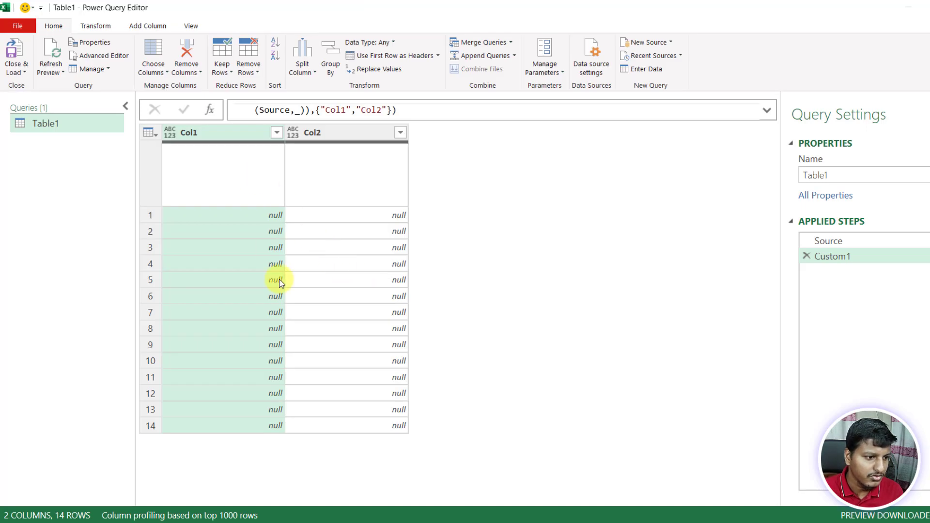
- Compare the Col1 and Col2 output of Custom1 with the column headers and values in the Source step
left_click(257, 215)
left_click(257, 232)
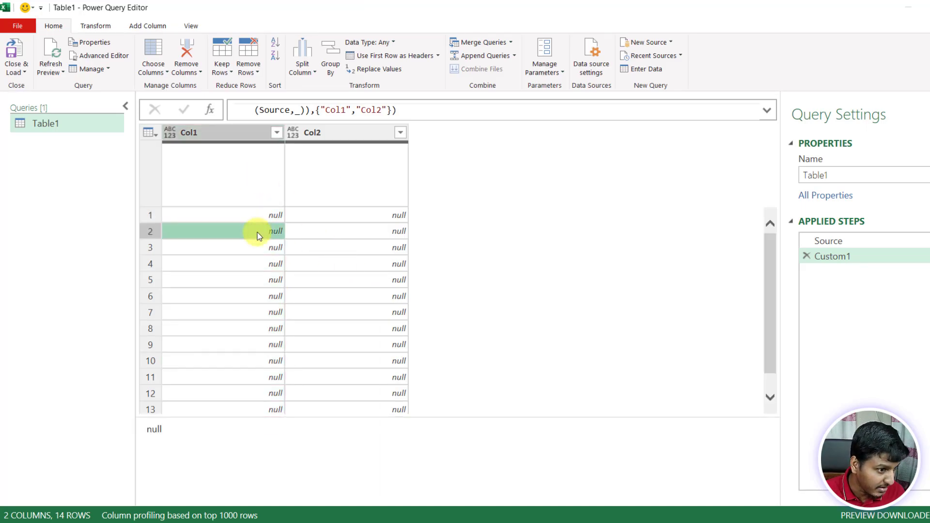
left_click(825, 240)
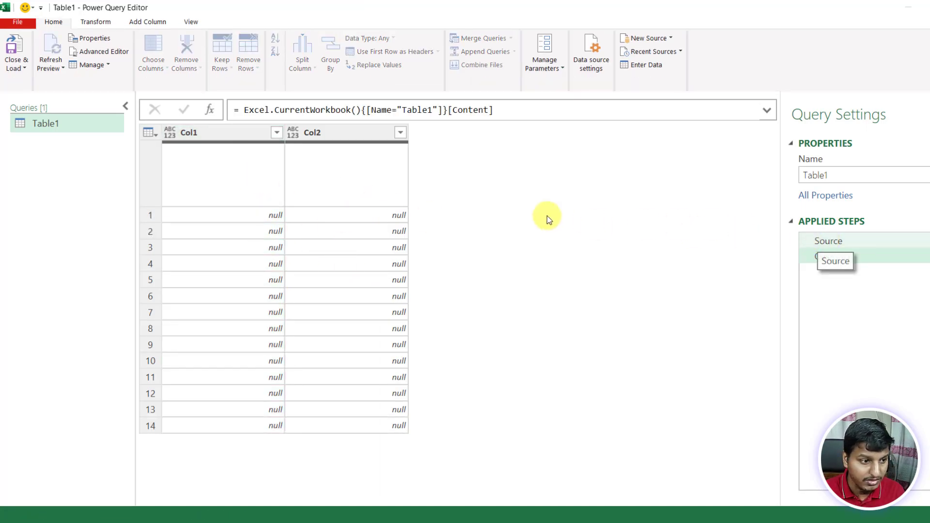
left_click(870, 255)
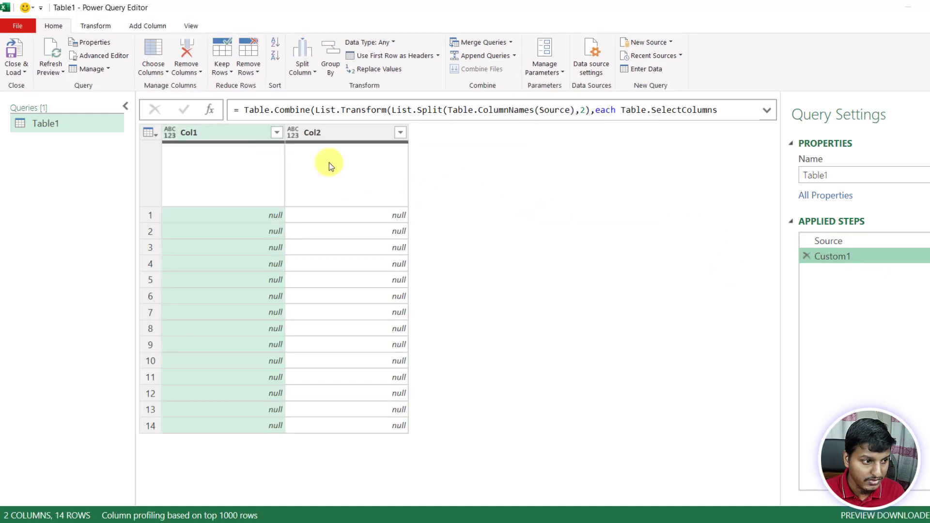
left_click(845, 241)
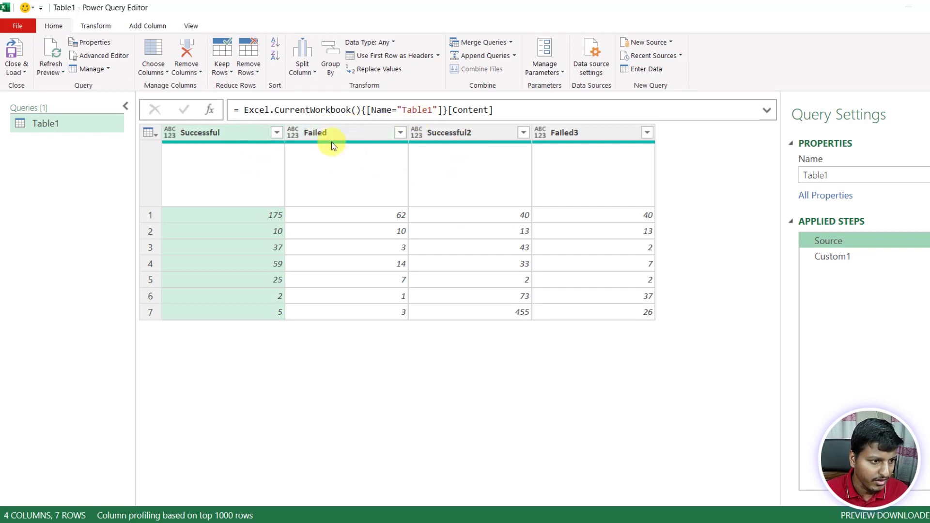
left_click(850, 256)
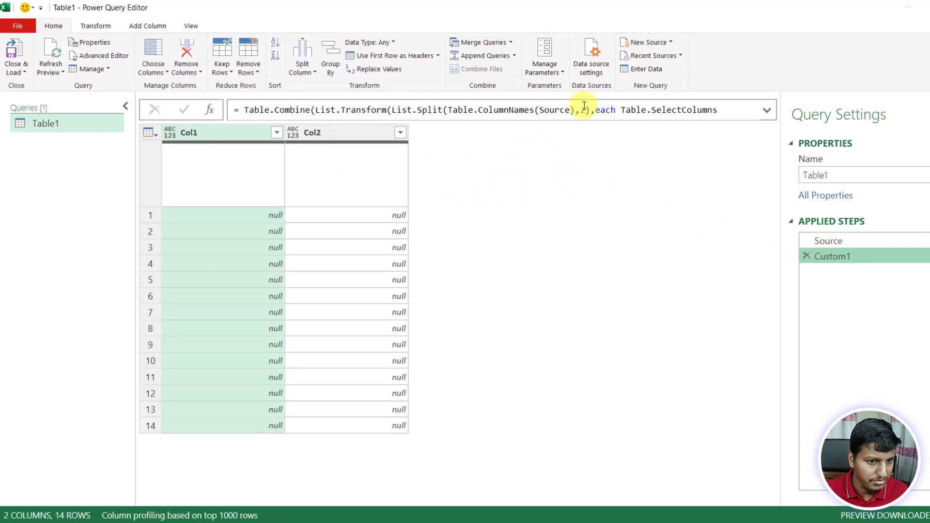
- Remove Table.Combine and its {"Col1","Col2"} argument from the Custom1 formula, and preview both nested tables
left_click(768, 112)
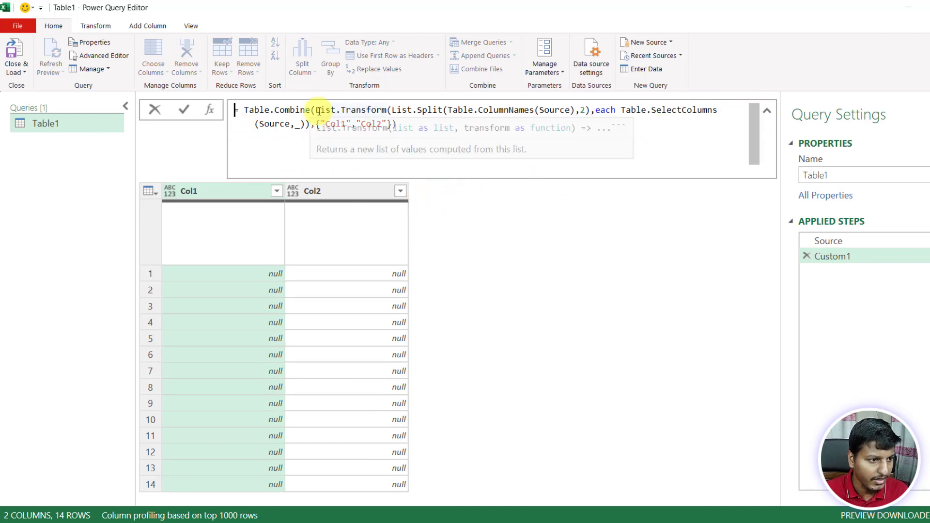
left_click_drag(315, 111, 247, 110)
key("BackSpace")
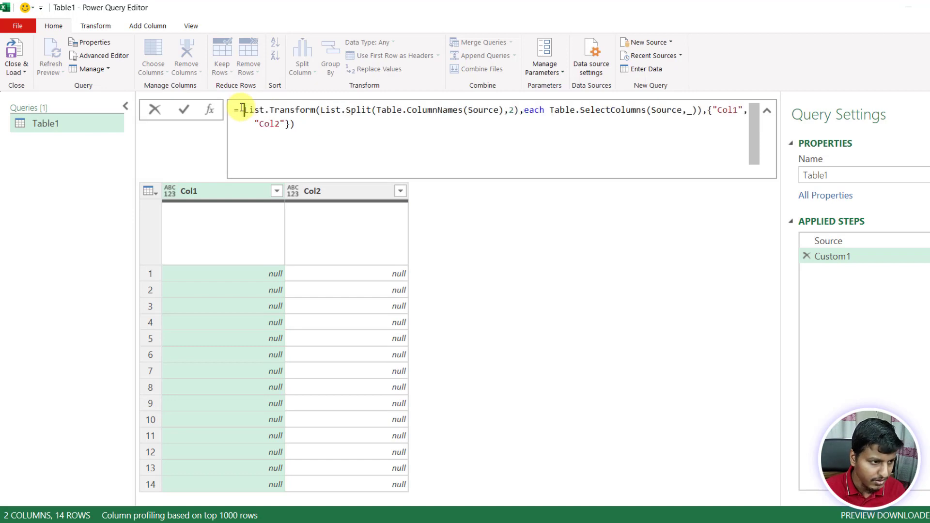
left_click_drag(701, 112, 729, 158)
key("BackSpace")
key("Return")
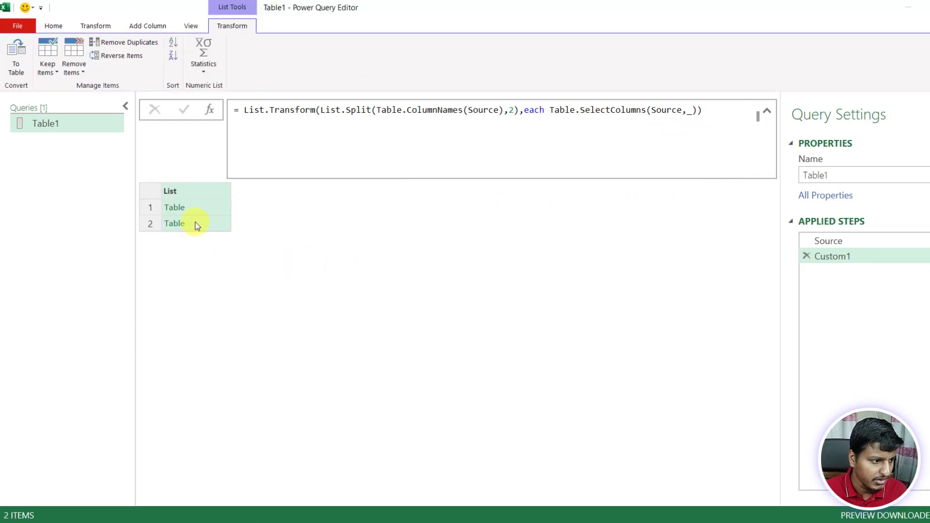
left_click(196, 212)
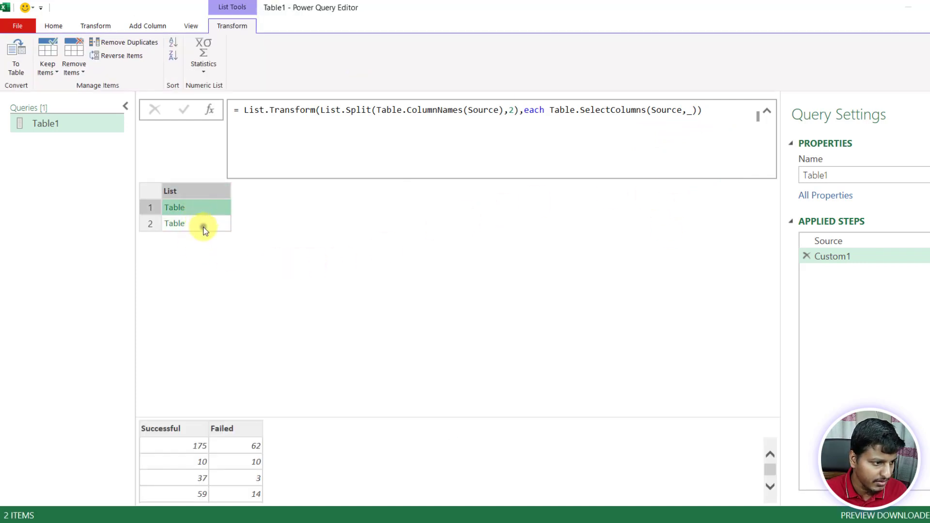
left_click(204, 228)
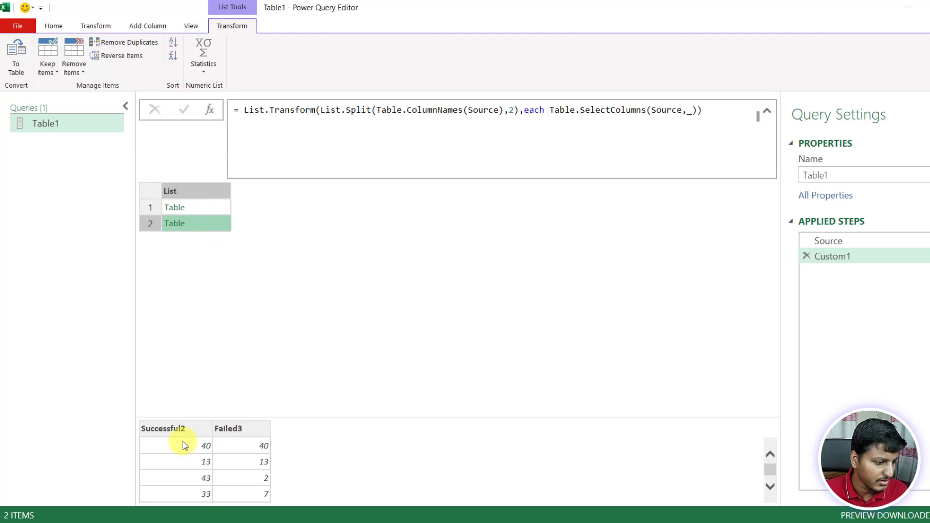
- Preview the two nested tables in turn to compare their column headers
left_click(199, 205)
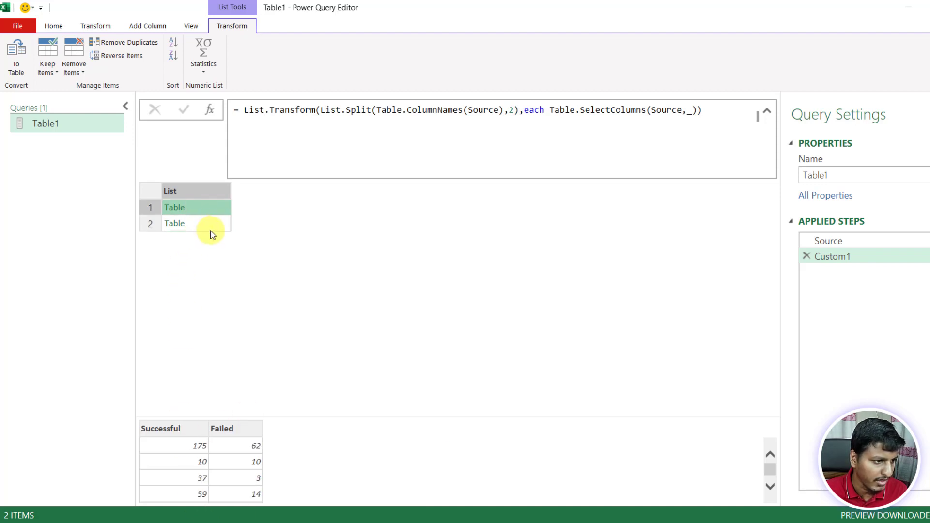
left_click(210, 224)
left_click(210, 208)
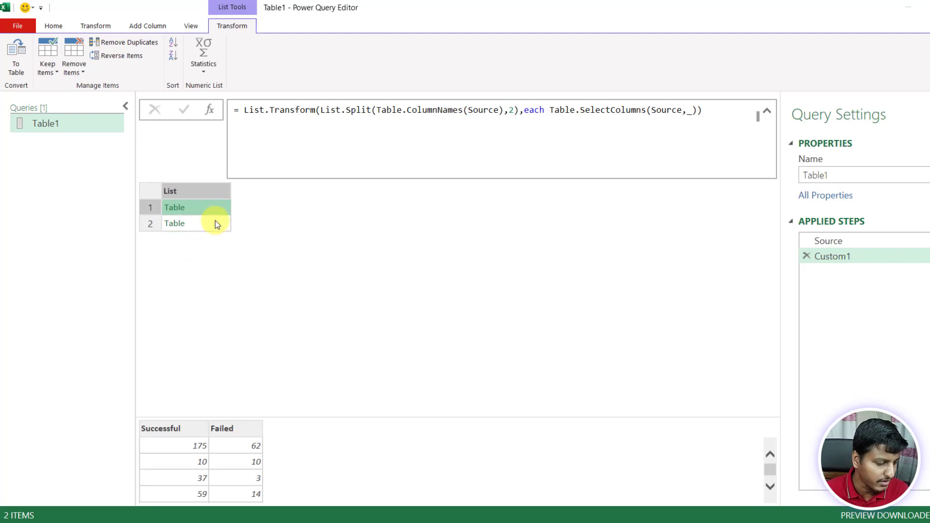
left_click(216, 229)
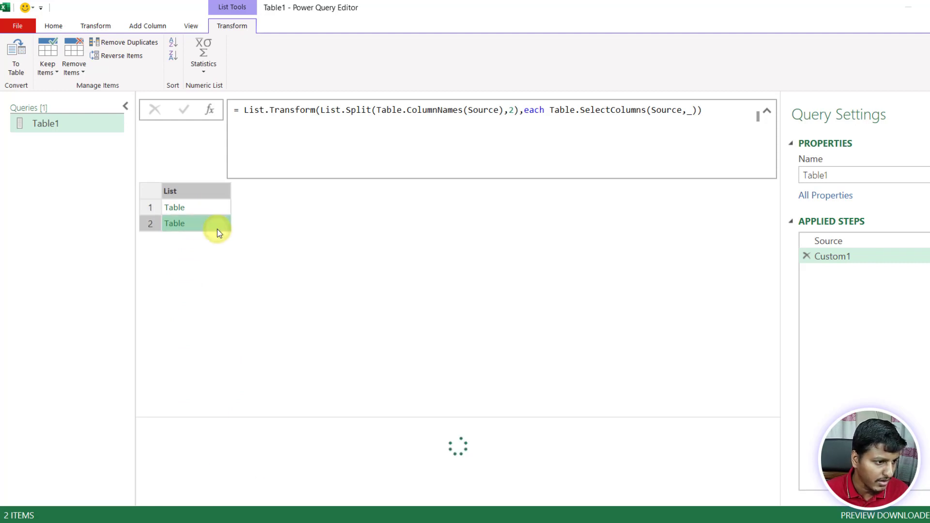
left_click(239, 114)
type("ltr")
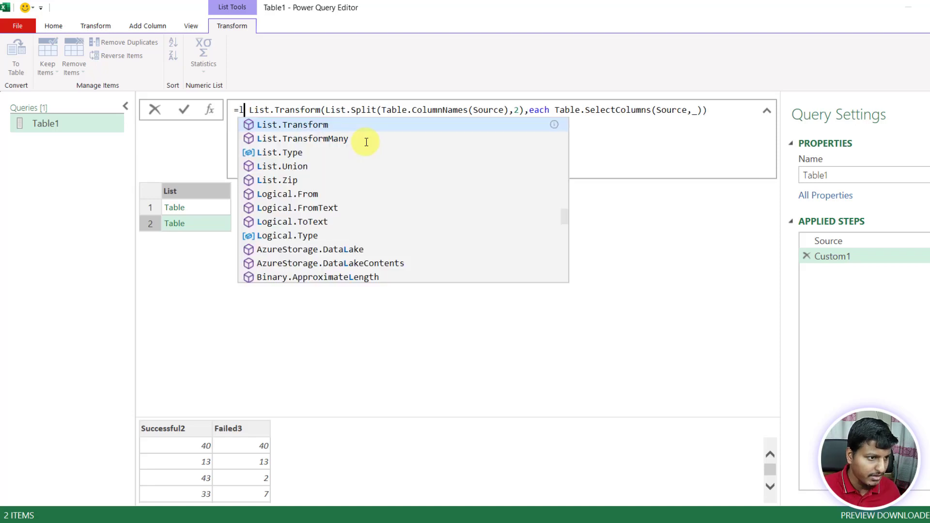
key("Escape")
key("BackSpace")
key("BackSpace")
key("BackSpace")
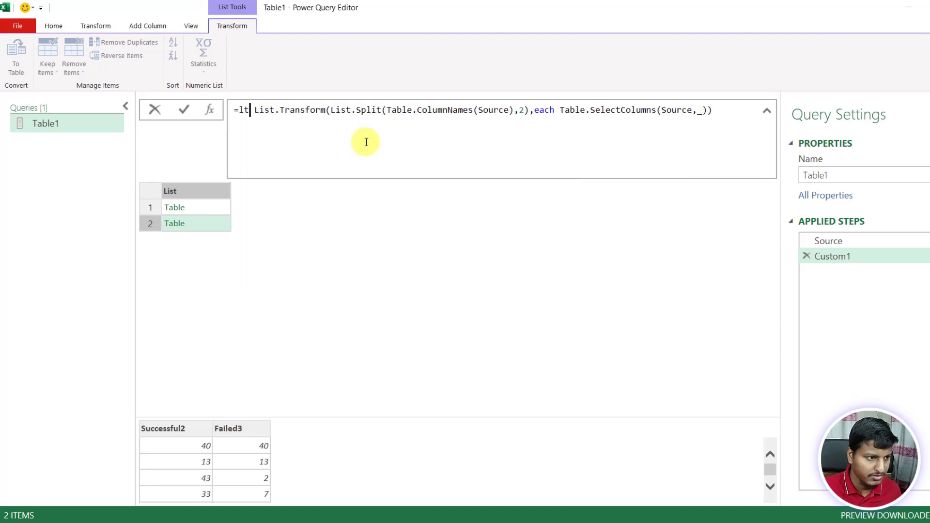
- Insert Table.RenameColumns( after each so that Table.SelectColumns(Source,_) becomes its table argument
left_click(545, 112)
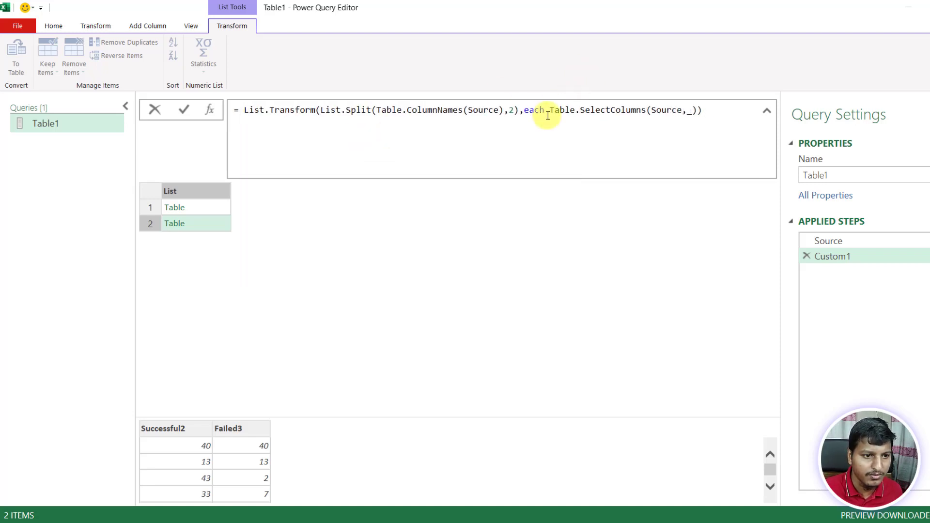
type("t")
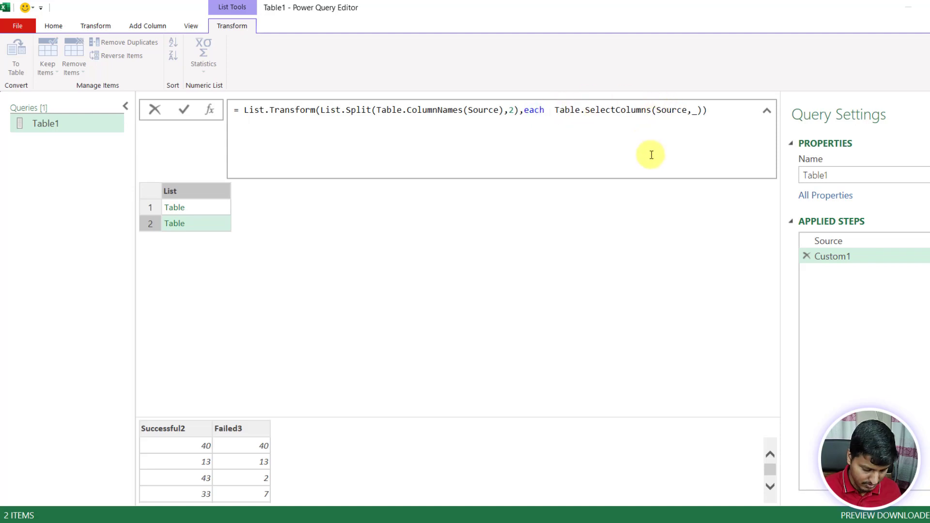
type("rc")
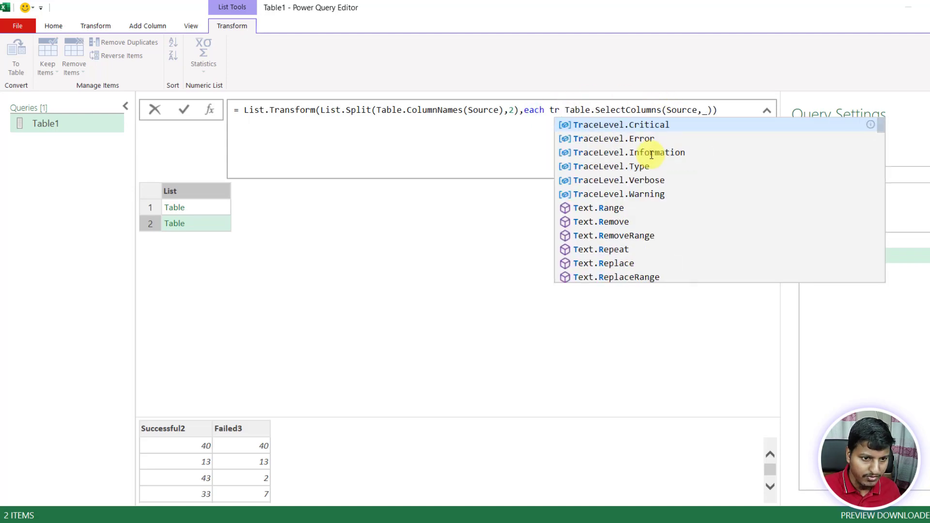
type("n")
key("BackSpace")
type("cn")
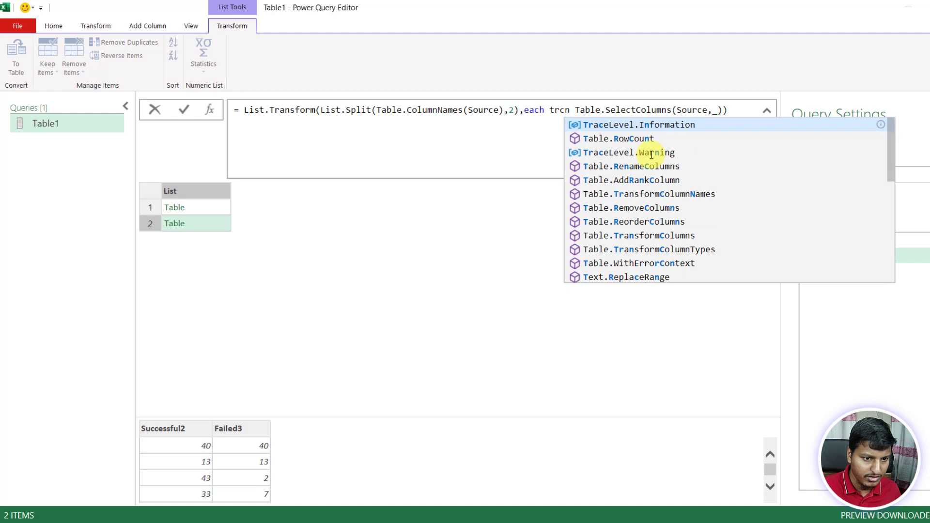
key("Down")
key("Down")
key("Down")
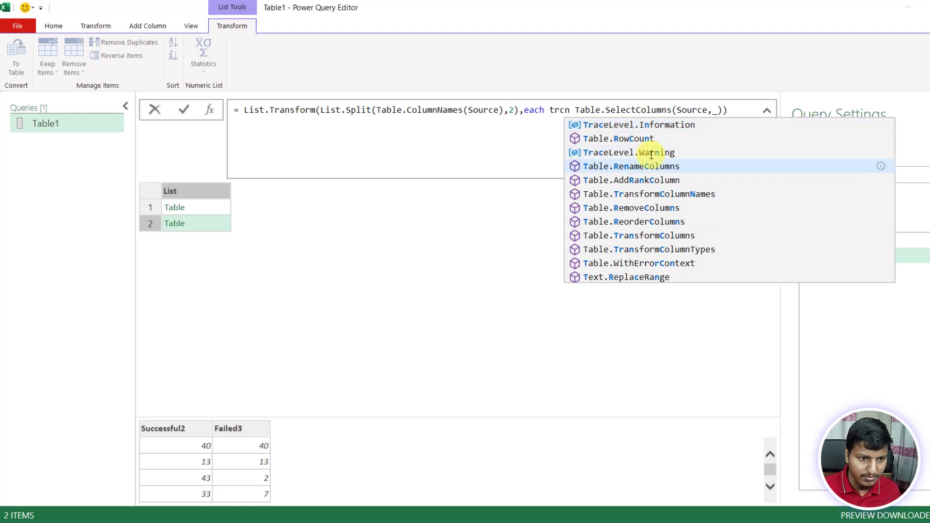
key("Tab")
type("(")
key("End")
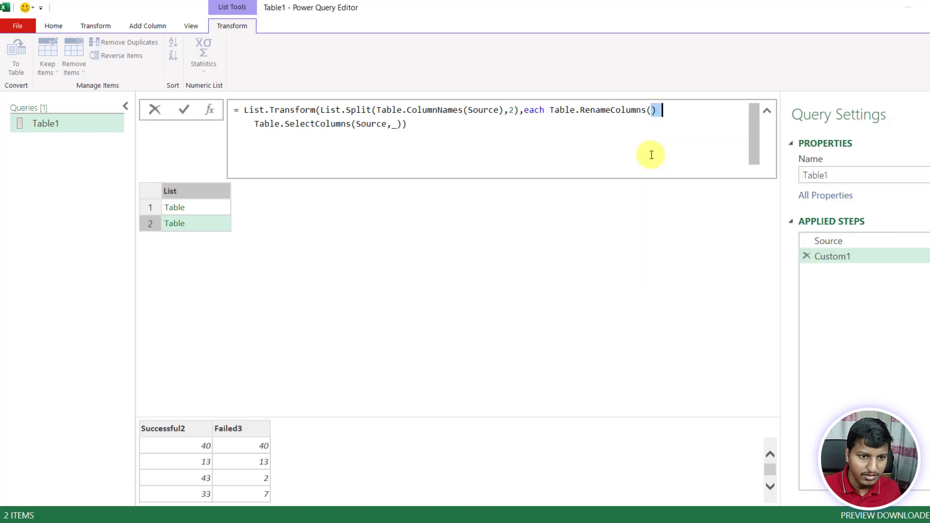
key("Delete")
key("Delete")
key("Delete")
key("Delete")
key("Right")
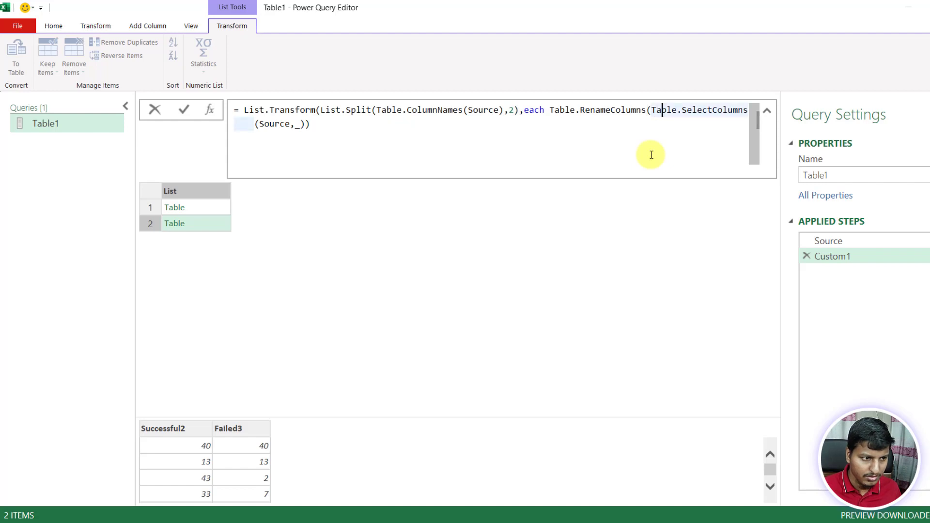
- Add List.Zip as the renames argument of Table.RenameColumns, holding the list {"Col1","Col2"}
key("ctrl+End")
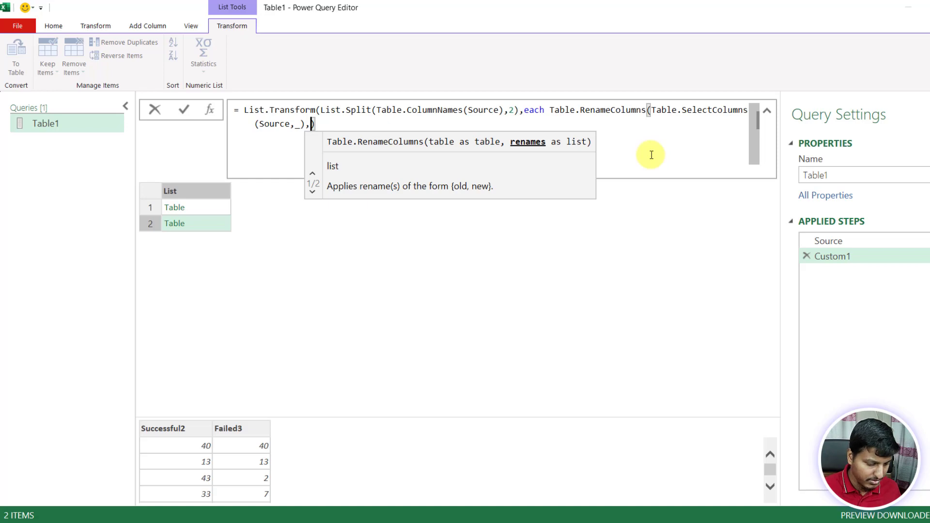
type("List.Zip")
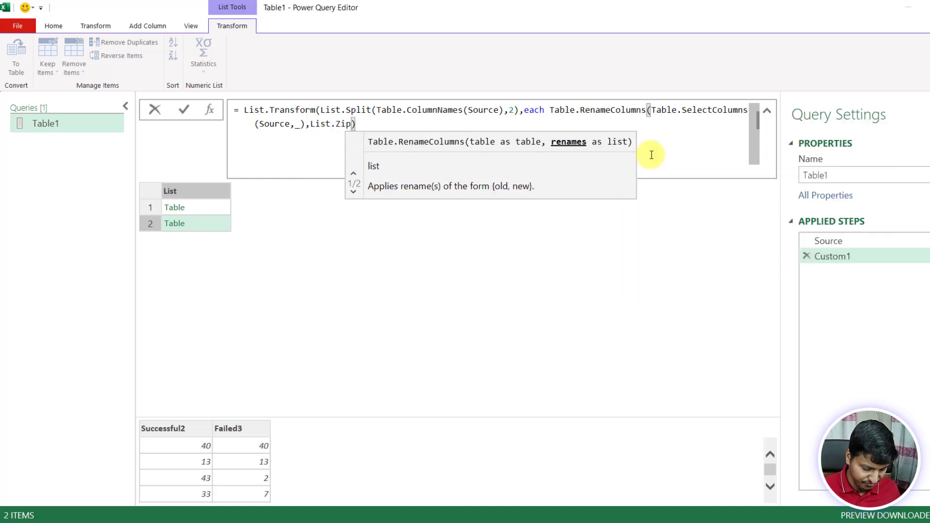
type("(")
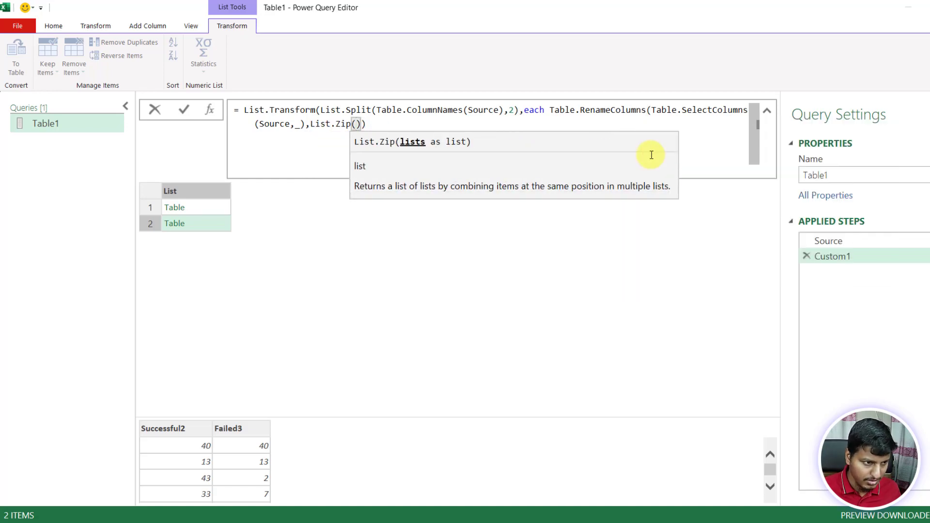
type("{\"\"")
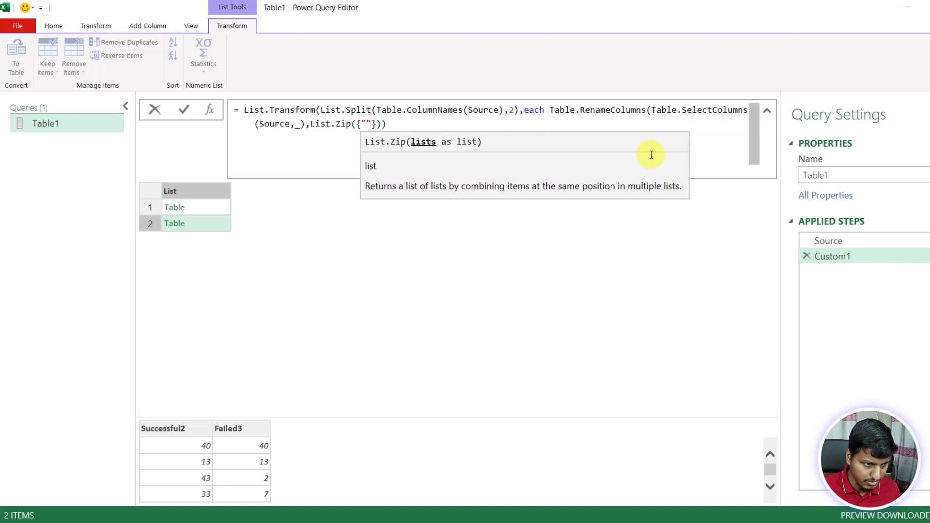
type("{")
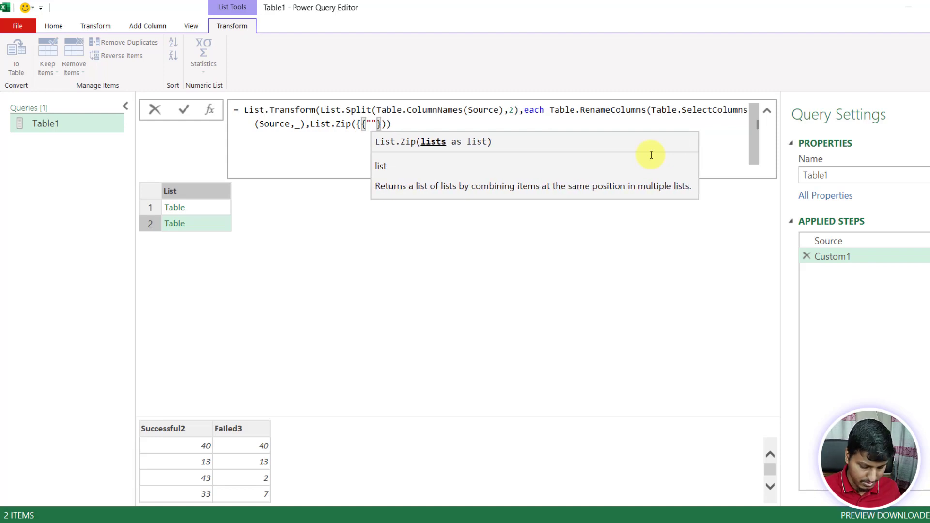
key("Left")
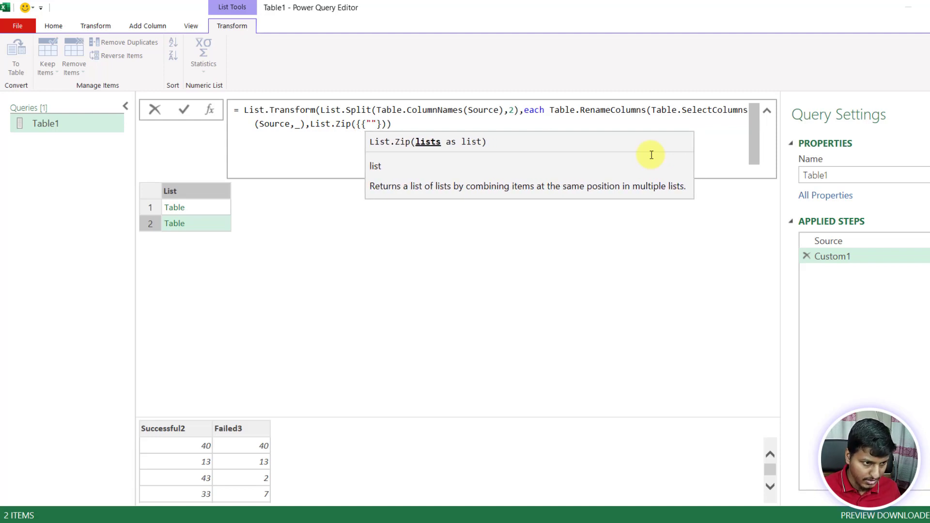
type("Col1")
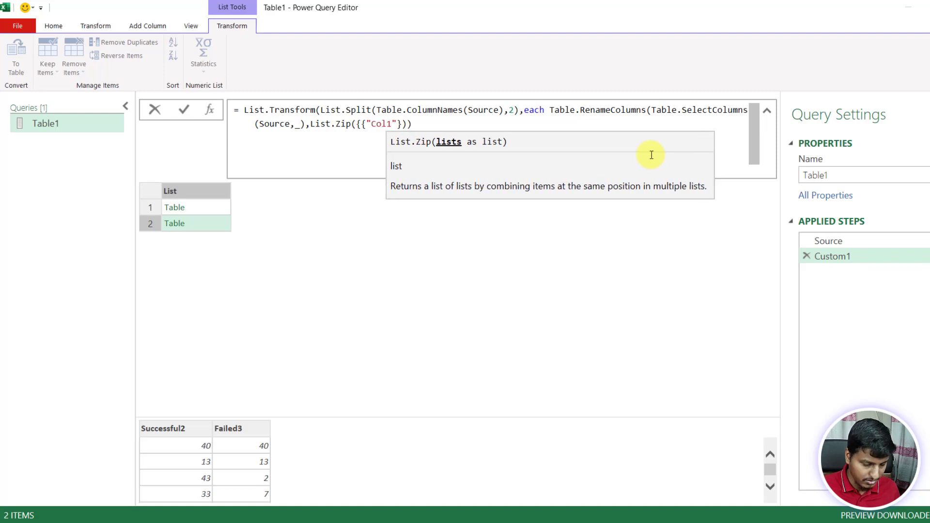
type("\",\"Col")
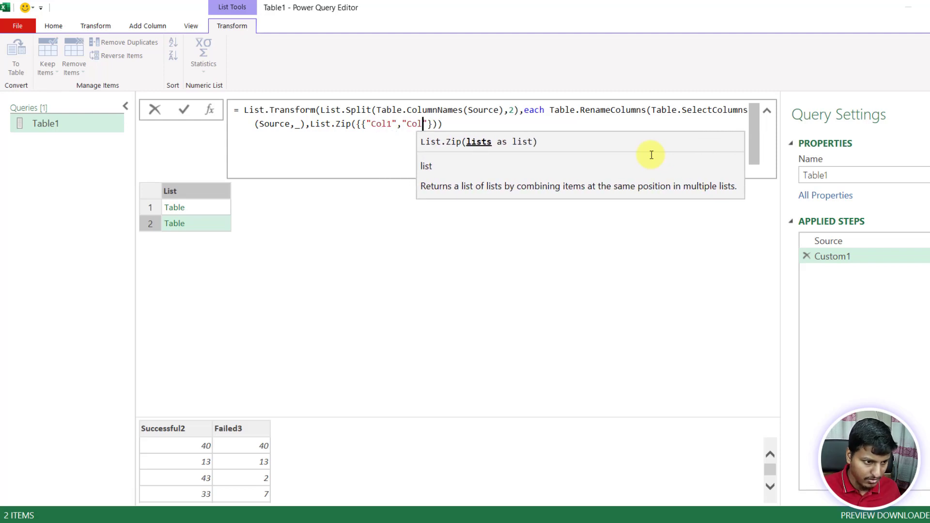
type("2")
- Complete the renames argument as List.Zip({_,{"Col1","Col2"}}), close the remaining brackets and apply the formula
key("Left")
key("Left")
key("Left")
key("Left")
key("Left")
key("Left")
key("Left")
key("Left")
key("Left")
key("Left")
key("Left")
key("Left")
key("Left")
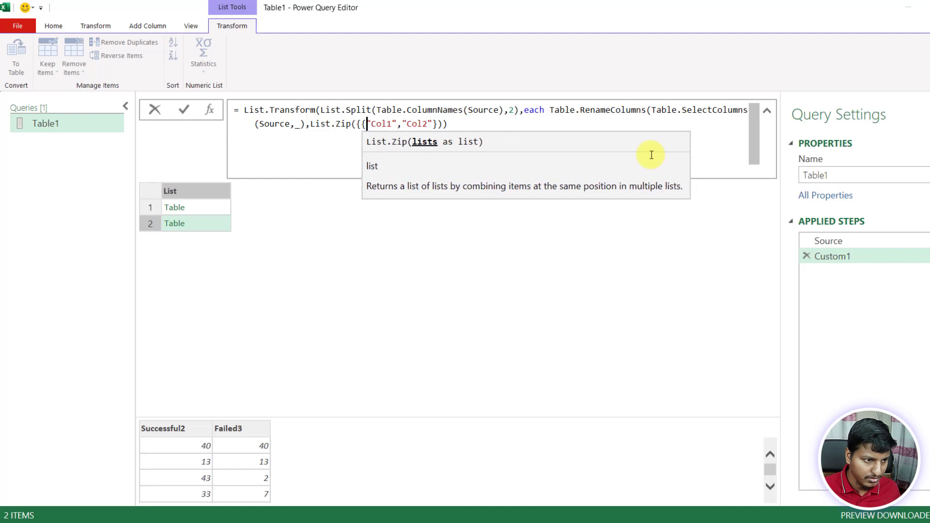
type("_,")
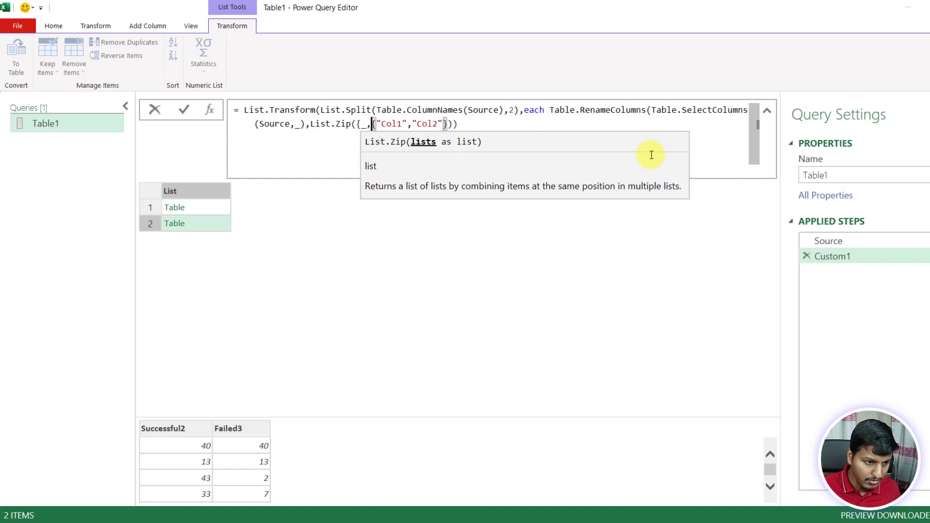
key("Right")
key("Right")
key("Right")
key("Right")
key("Right")
key("Right")
key("Right")
key("Right")
key("Right")
key("Right")
key("Right")
key("Right")
key("Right")
key("Right")
key("Right")
key("Right")
key("Right")
type("))")
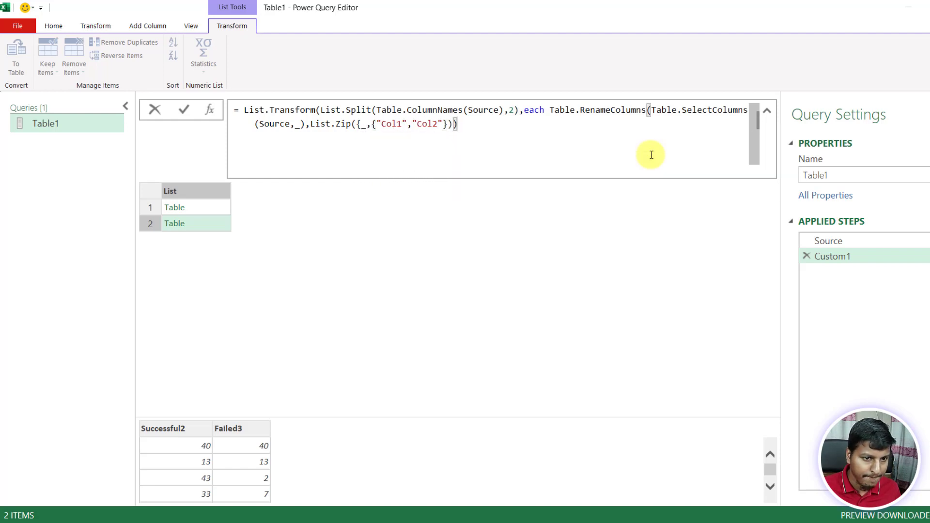
key("Return")
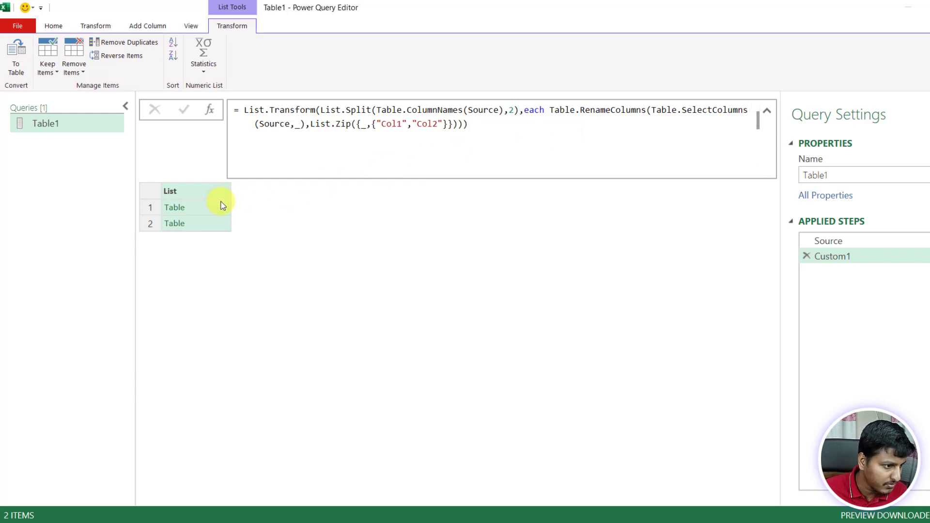
- Preview both nested tables and check their headers against the new names given in List.Zip
left_click(220, 208)
left_click(200, 223)
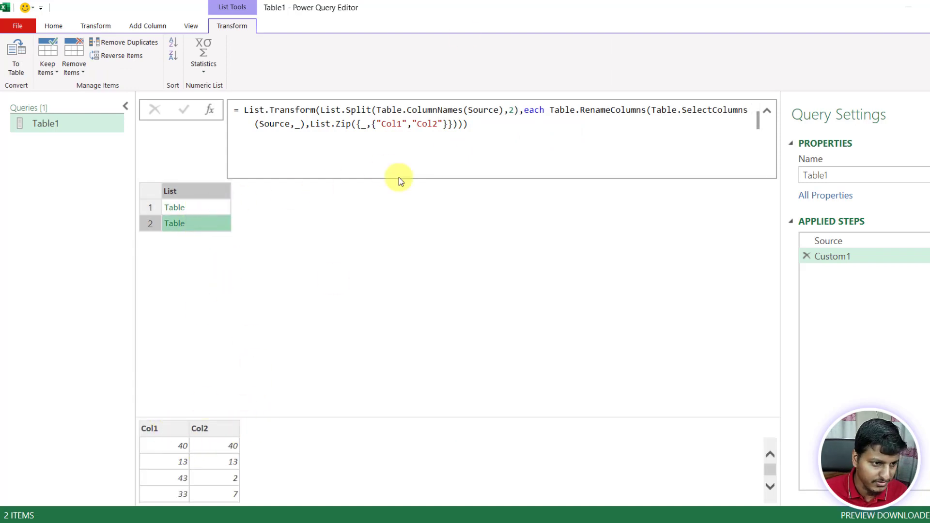
left_click(213, 194)
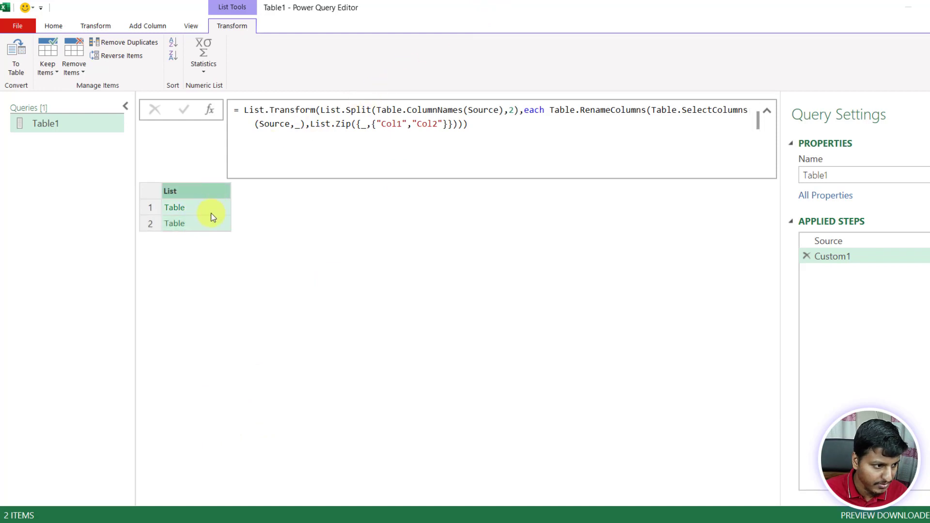
left_click(213, 213)
left_click(212, 219)
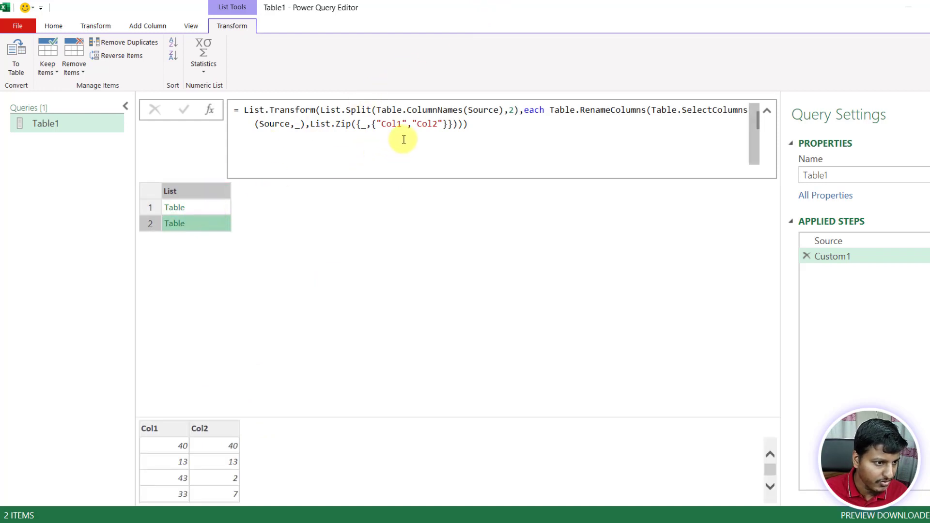
left_click(393, 123)
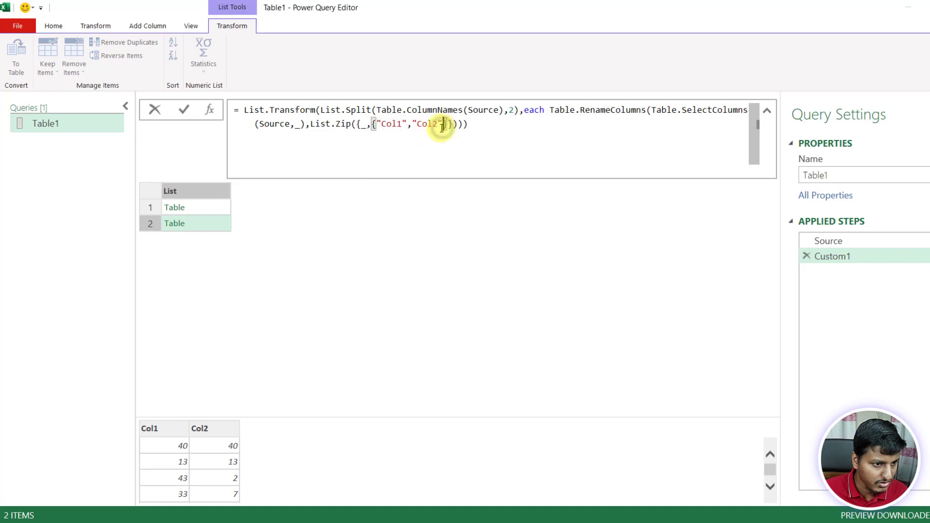
double_click(393, 124)
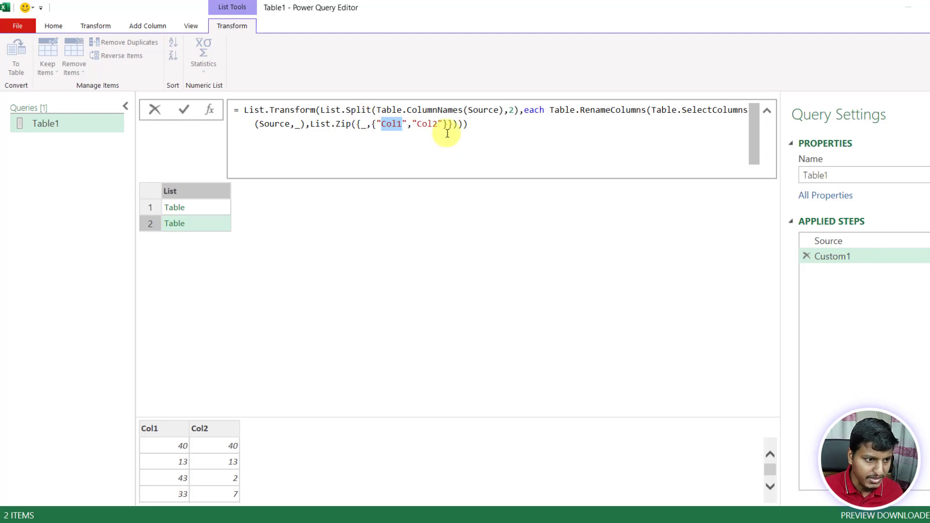
- Wrap the whole List.Transform formula in Table.Combine to stack the renamed nested tables
left_click(415, 119)
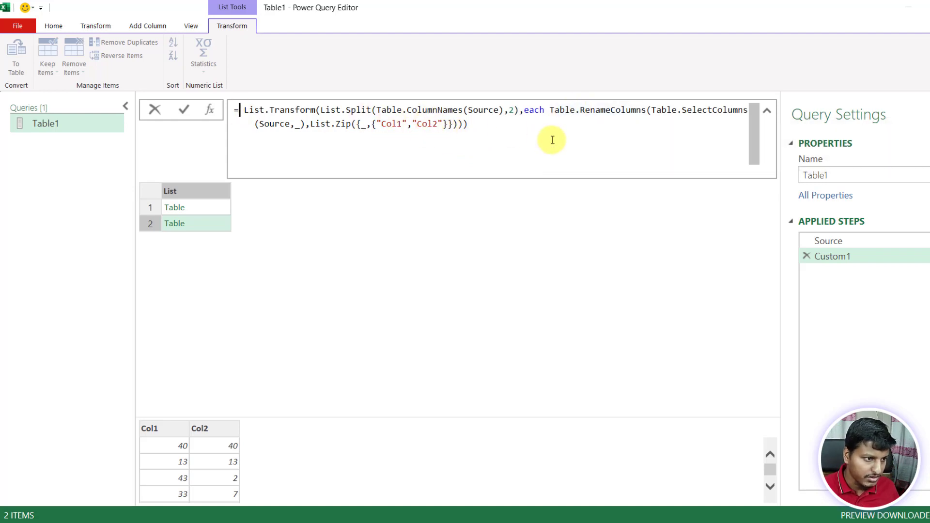
type("Table.Combine")
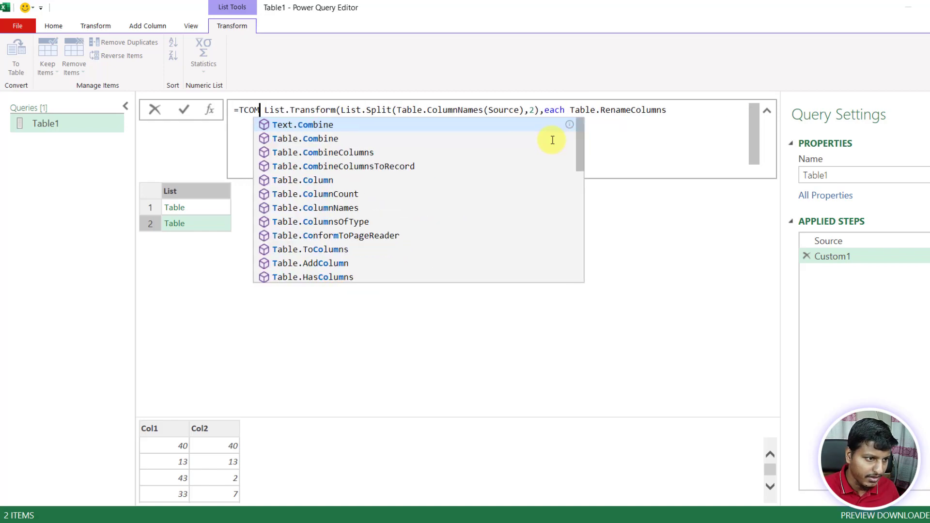
type("()")
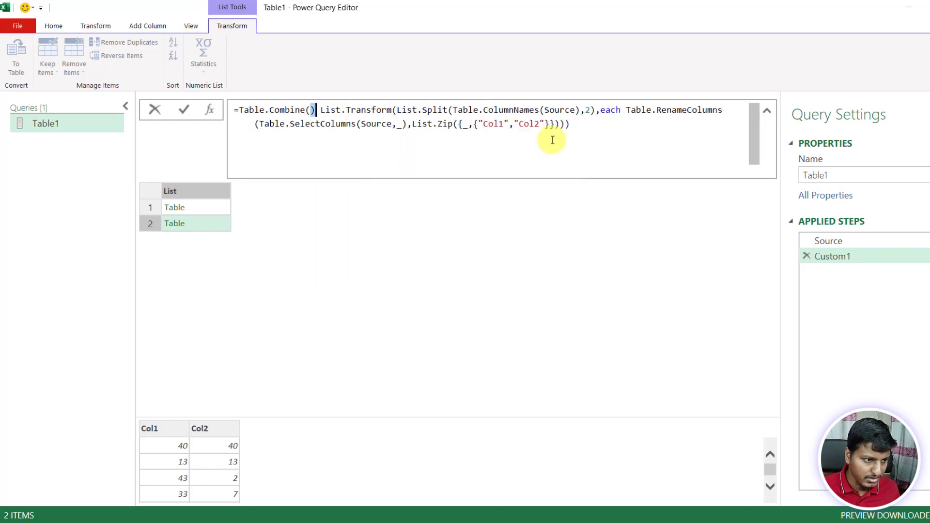
key("BackSpace")
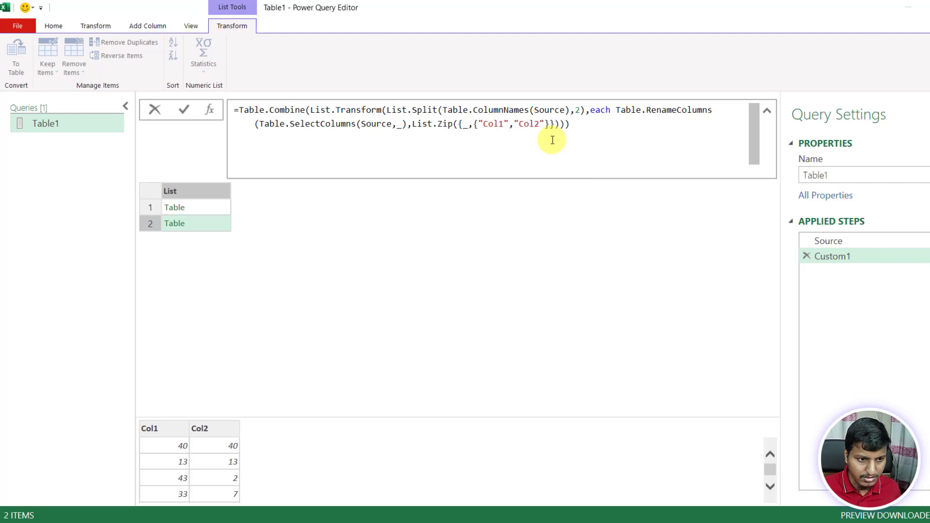
key("Return")
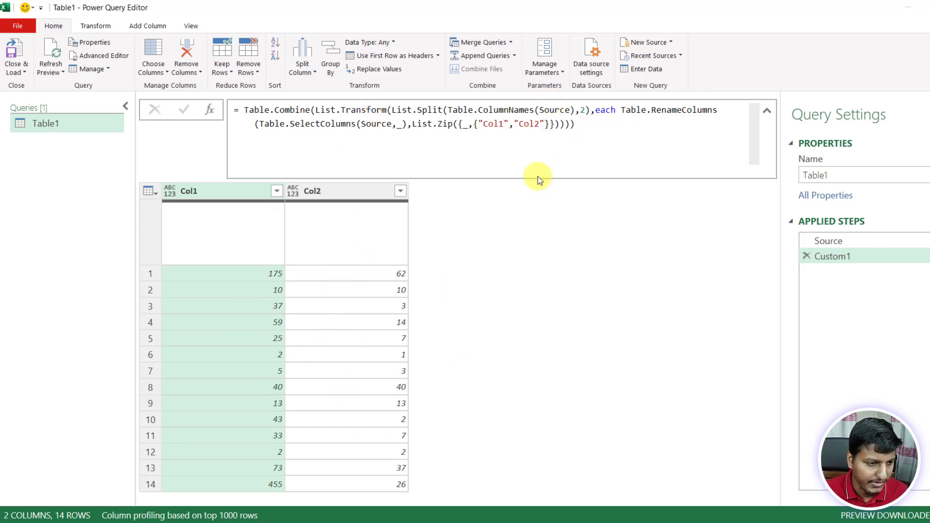
- Replace the new column names "Col1" and "Col2" in the List.Zip argument with "Successful" and "Failed" and apply the formula
double_click(491, 124)
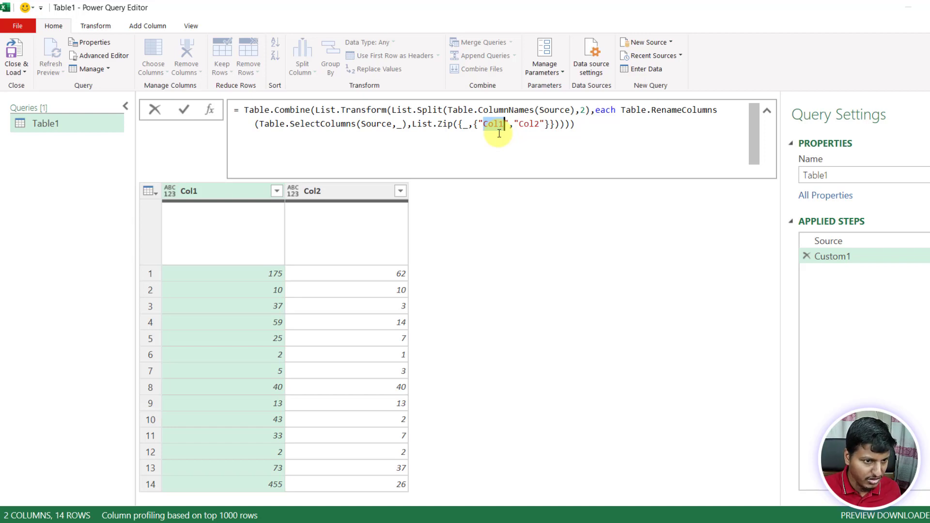
type("s")
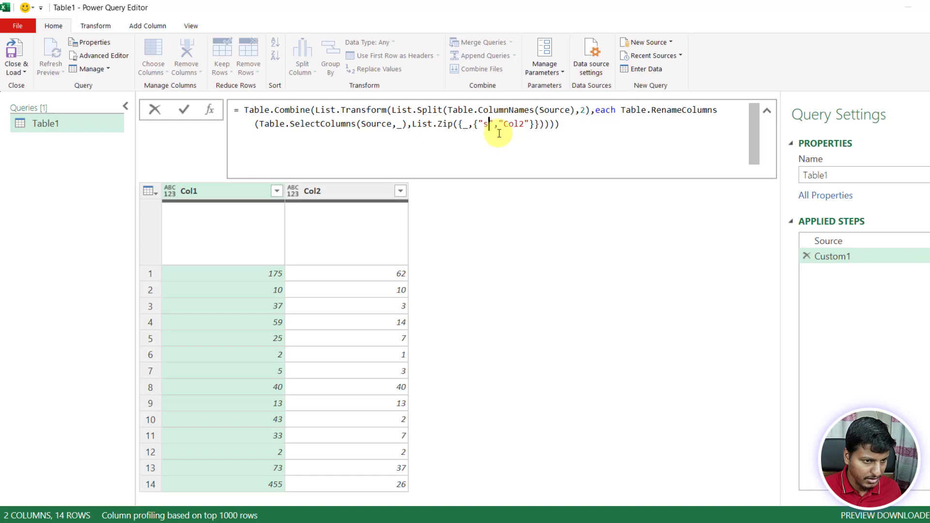
type("uccessf")
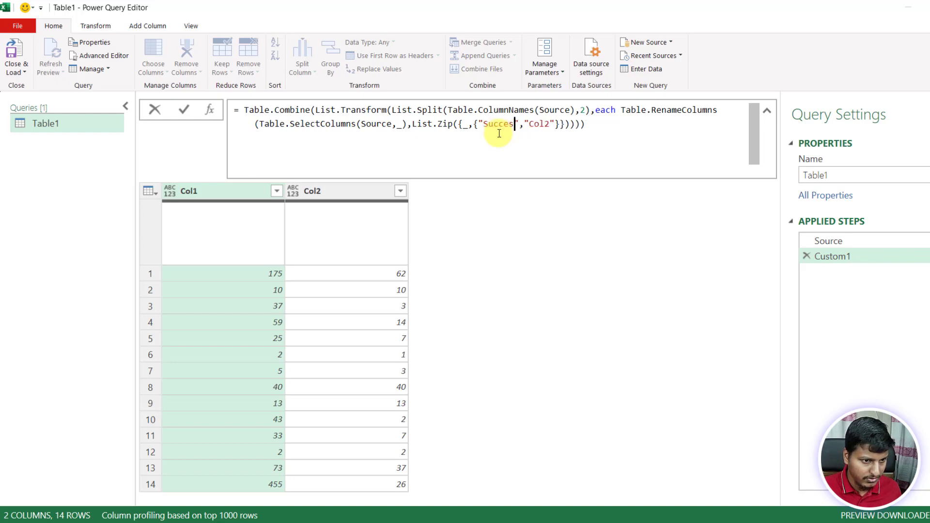
type("ul")
key("Right")
key("Right")
key("Right")
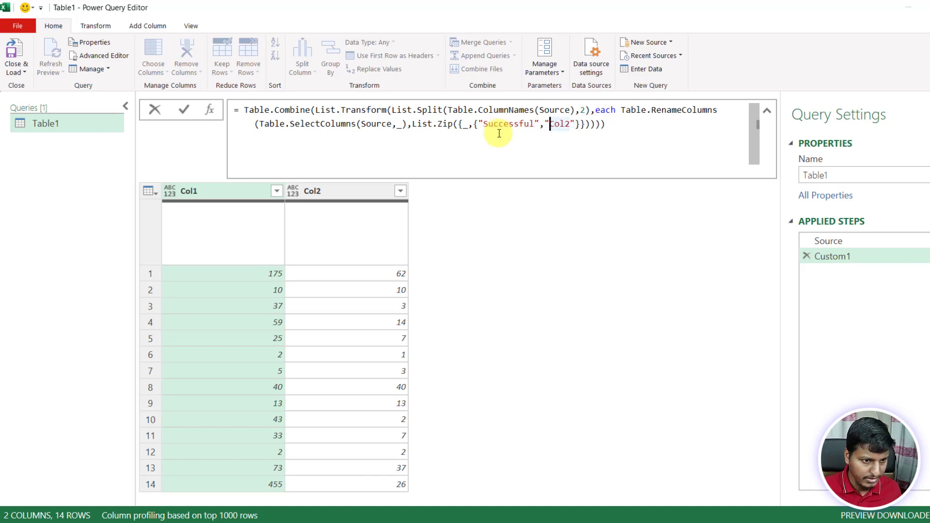
key("ctrl+shift+Right")
type("Failed")
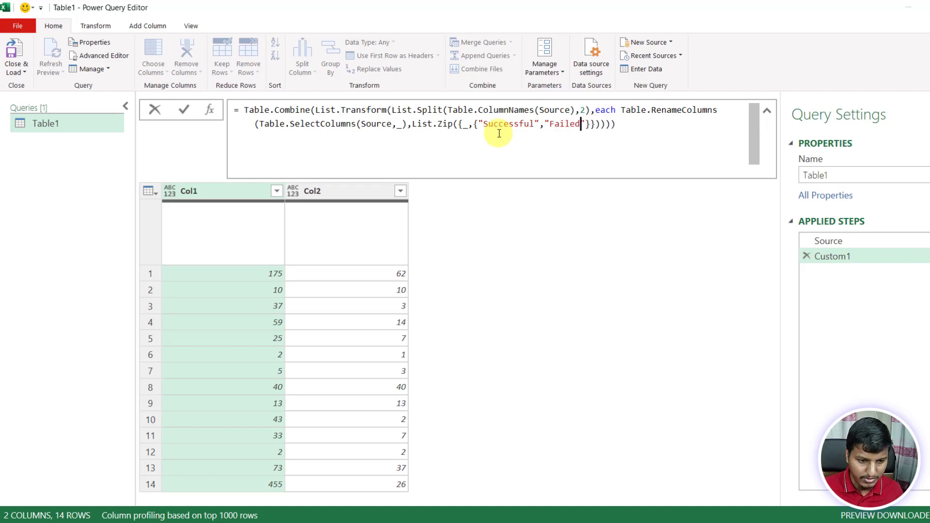
key("Return")
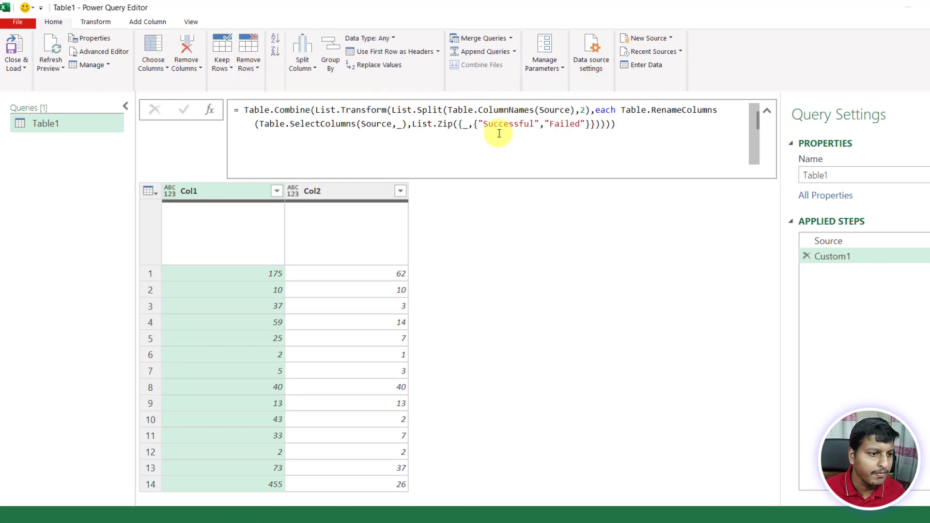
- Close the query editor and load the result as a table to cell L4 of the existing worksheet, then close the queries pane
left_click(20, 72)
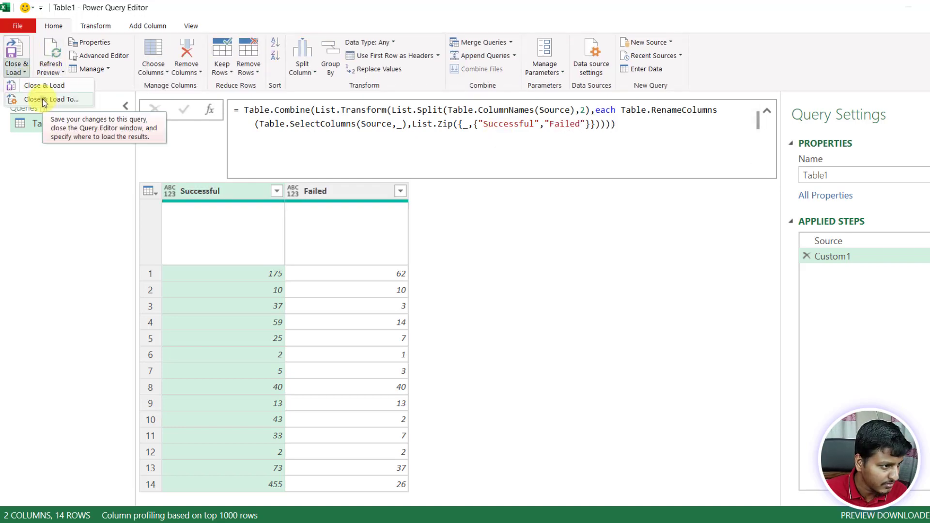
left_click(42, 98)
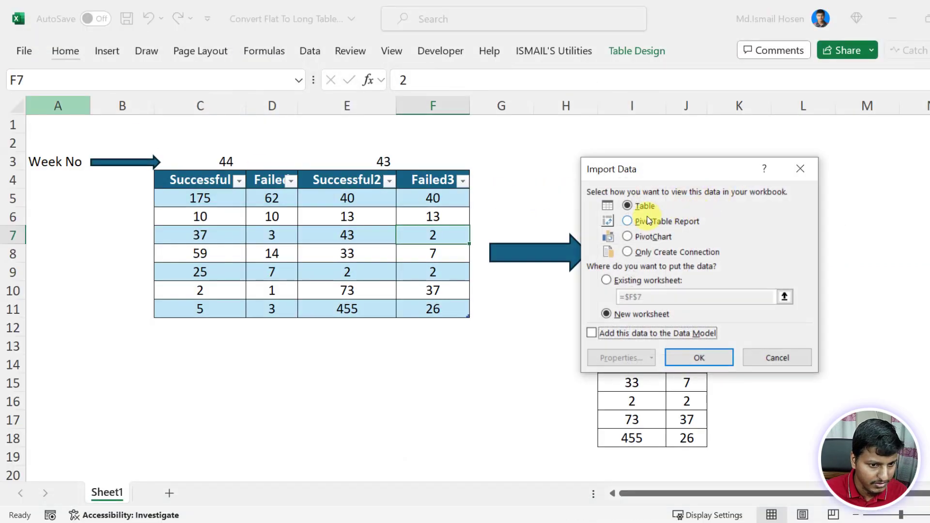
left_click(630, 283)
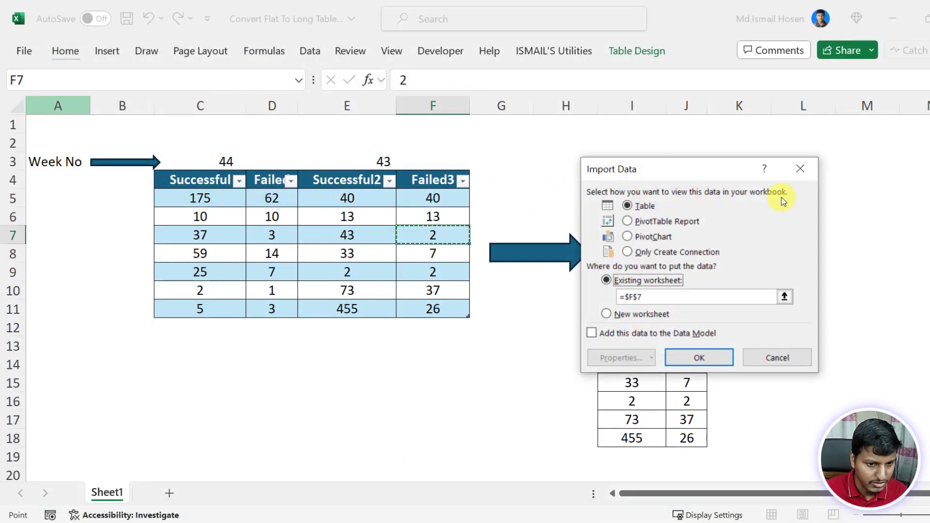
left_click_drag(734, 161, 427, 231)
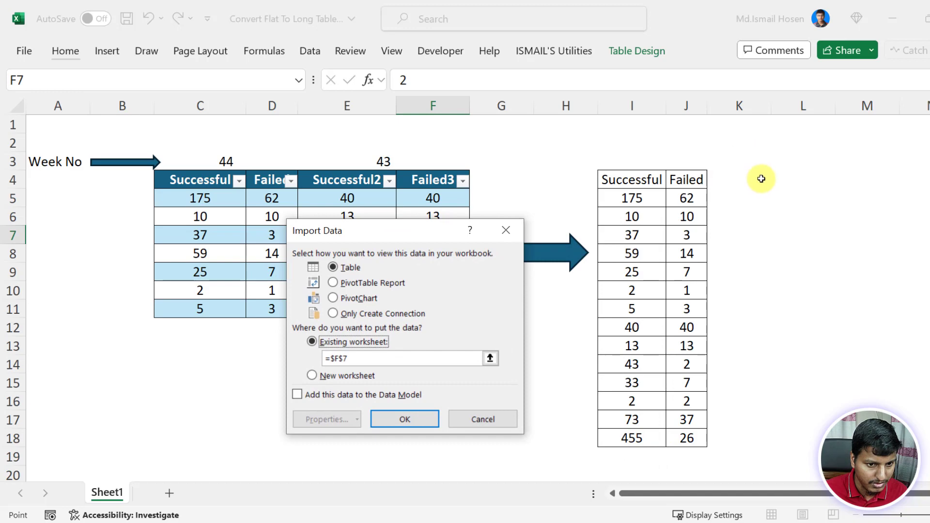
left_click(758, 179)
left_click(813, 176)
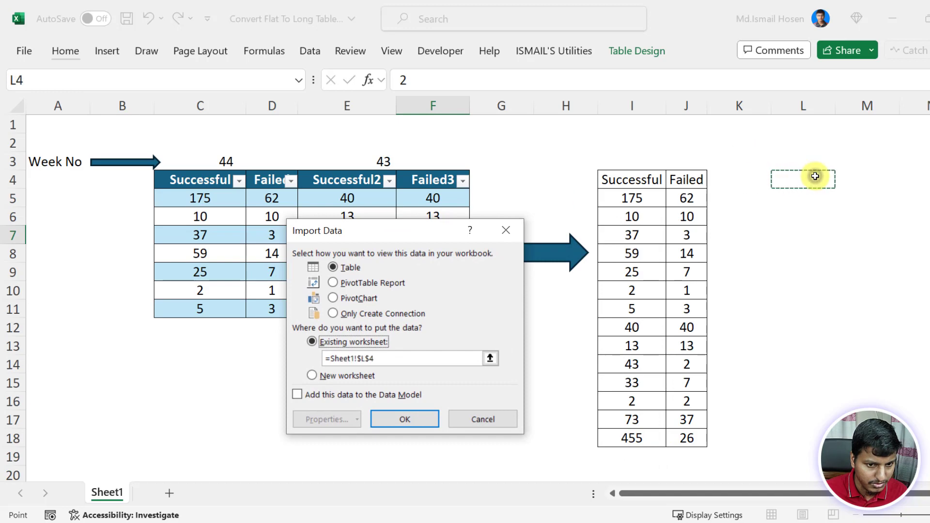
left_click(392, 422)
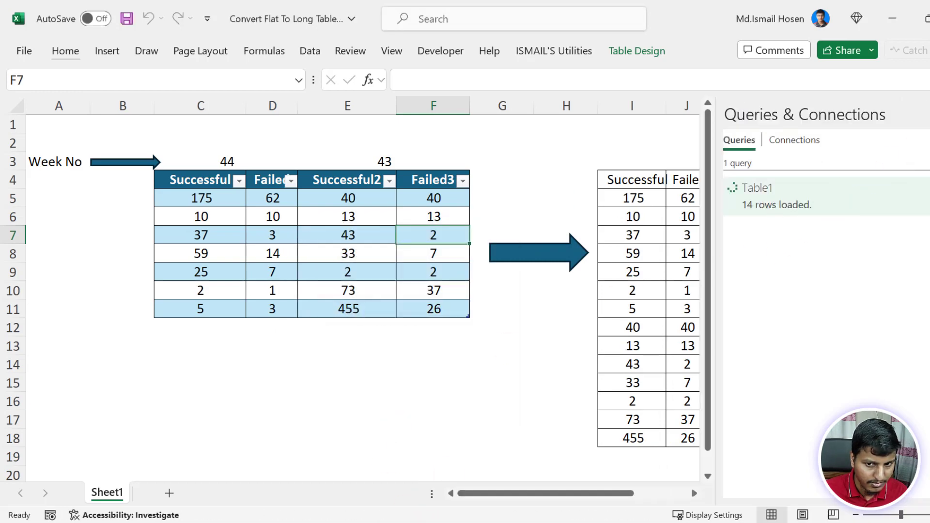
left_click(929, 114)
- Check the loaded table's Successful and Failed headers and rows against the original flat table
left_click(816, 444)
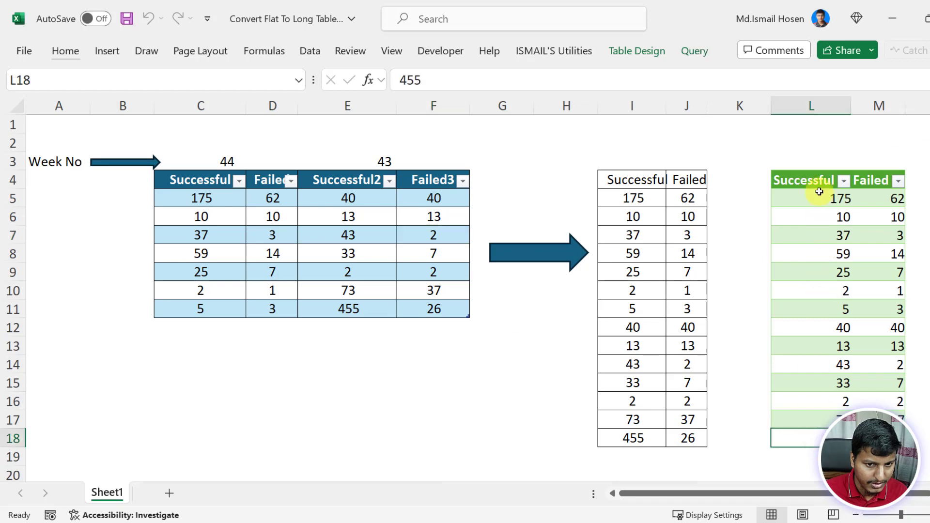
left_click(818, 192)
left_click(869, 181)
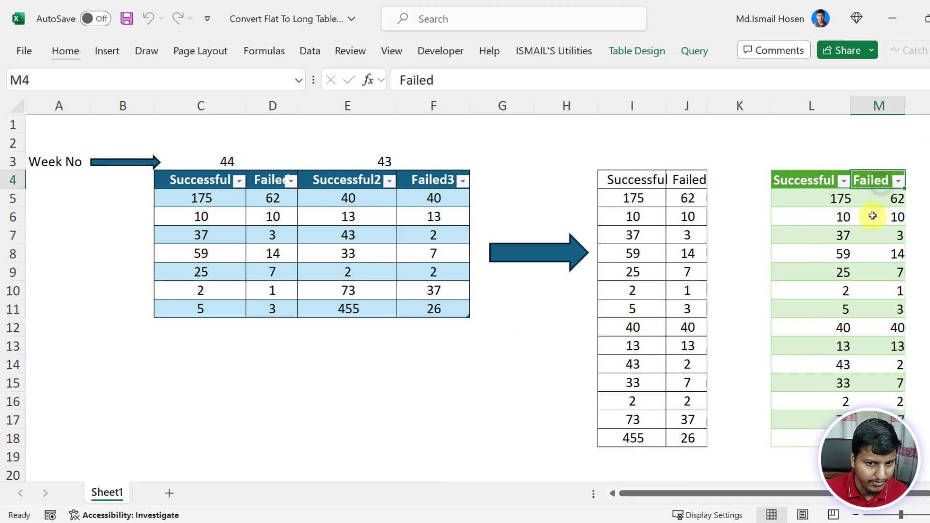
left_click(864, 253)
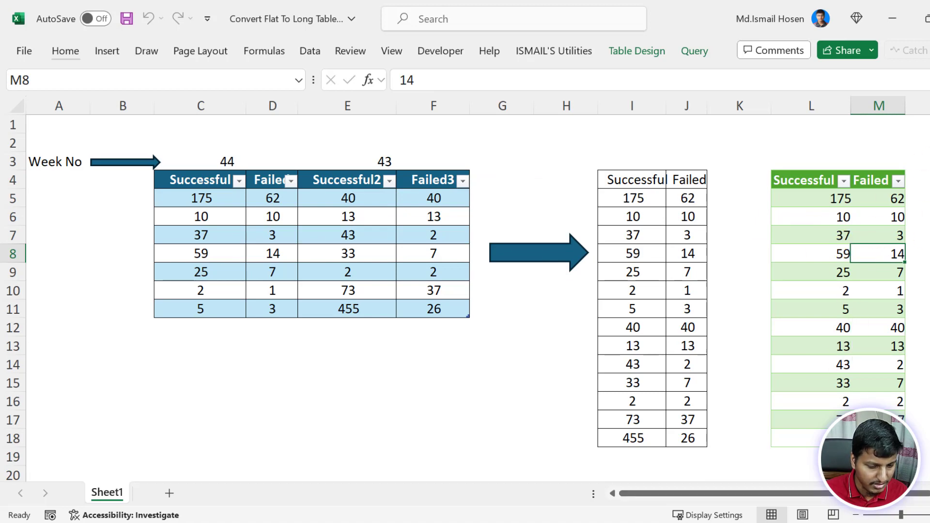
left_click(787, 217)
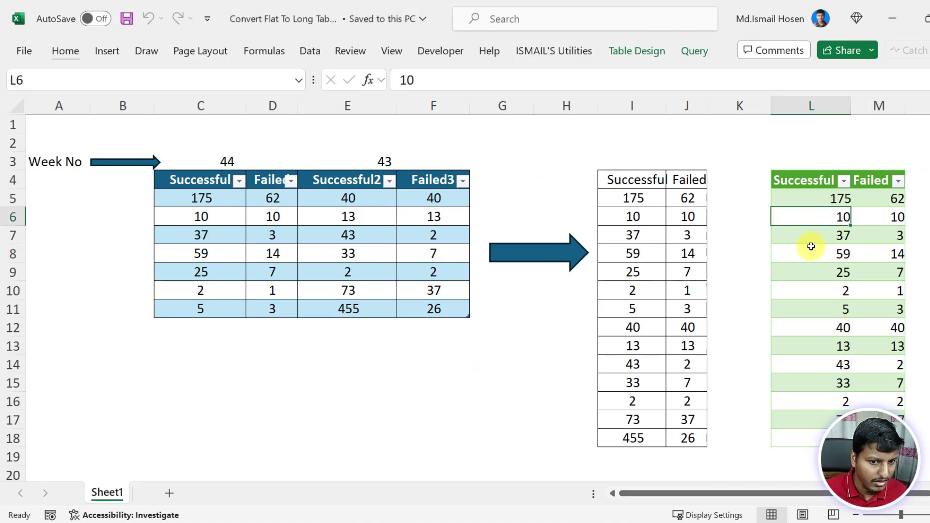
left_click(810, 246)
left_click_drag(182, 235, 502, 234)
left_click_drag(831, 216, 908, 387)
left_click(853, 301)
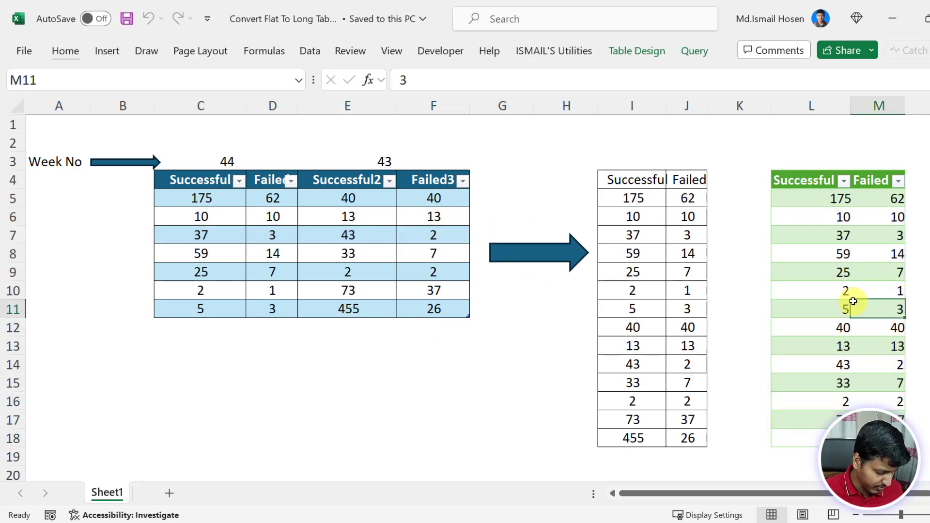
left_click(839, 260)
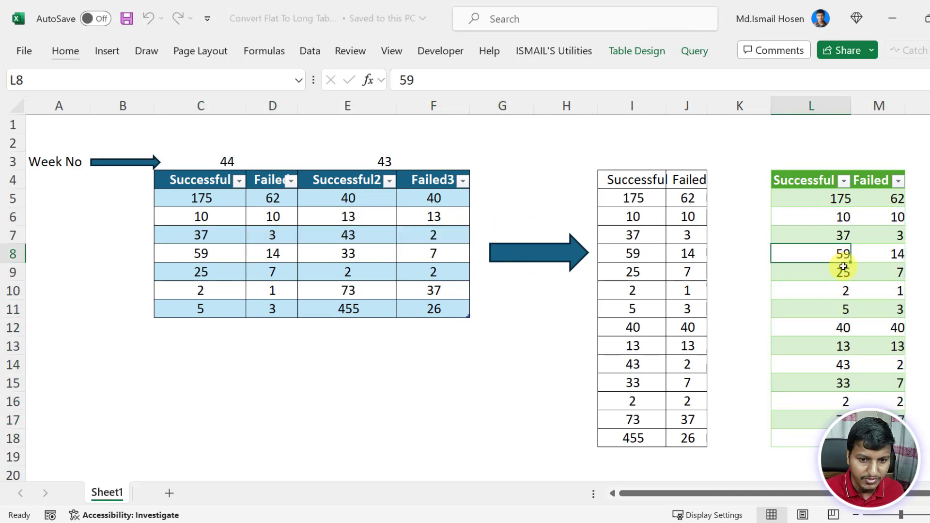